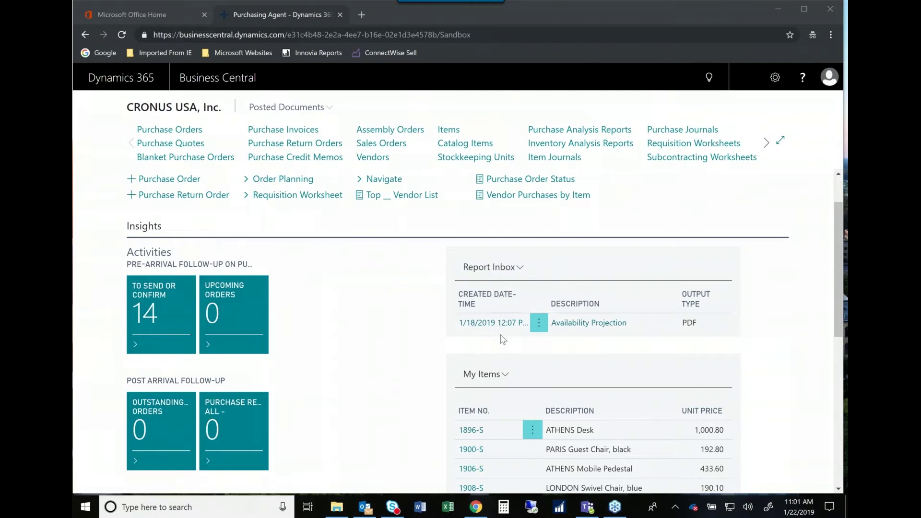
# - Open the Availability Projection PDF from the report inbox, review it, and close it
pyautogui.click(590, 328)
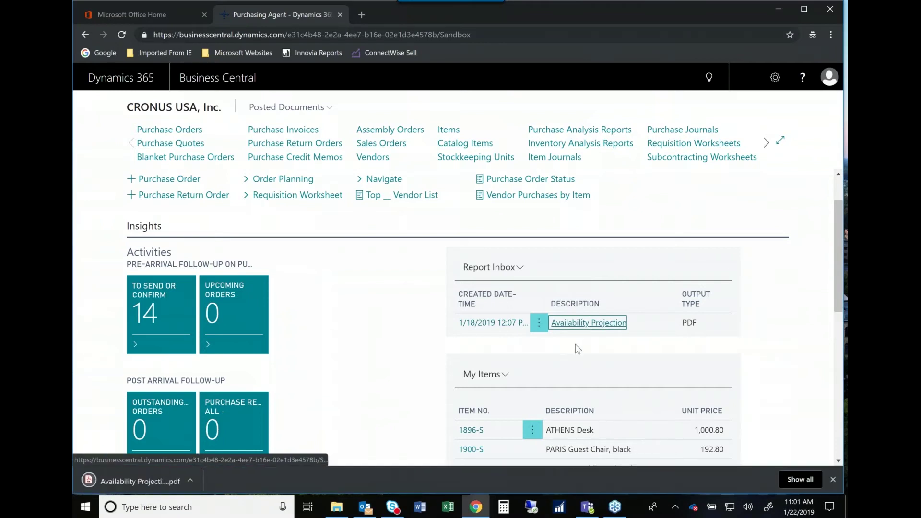
pyautogui.click(143, 482)
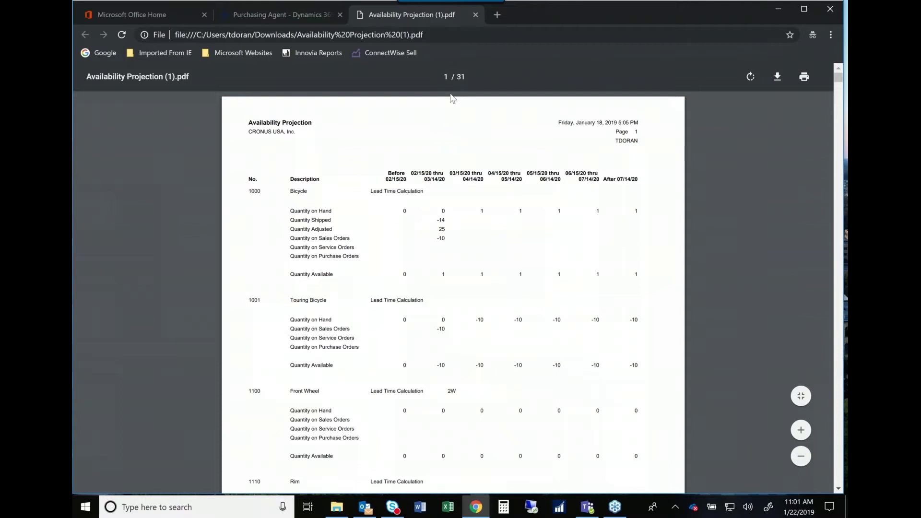
pyautogui.click(476, 15)
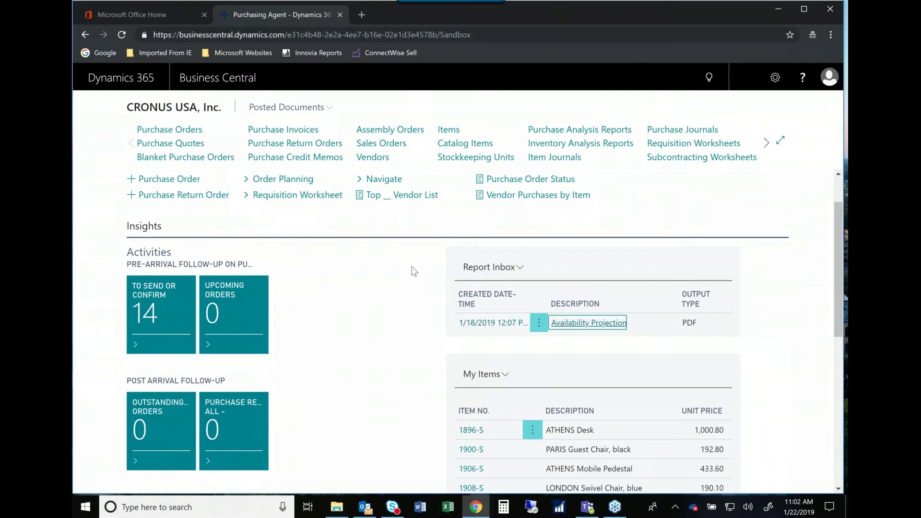
# - Open the items list and filter it to the item category code FOOD
pyautogui.click(449, 133)
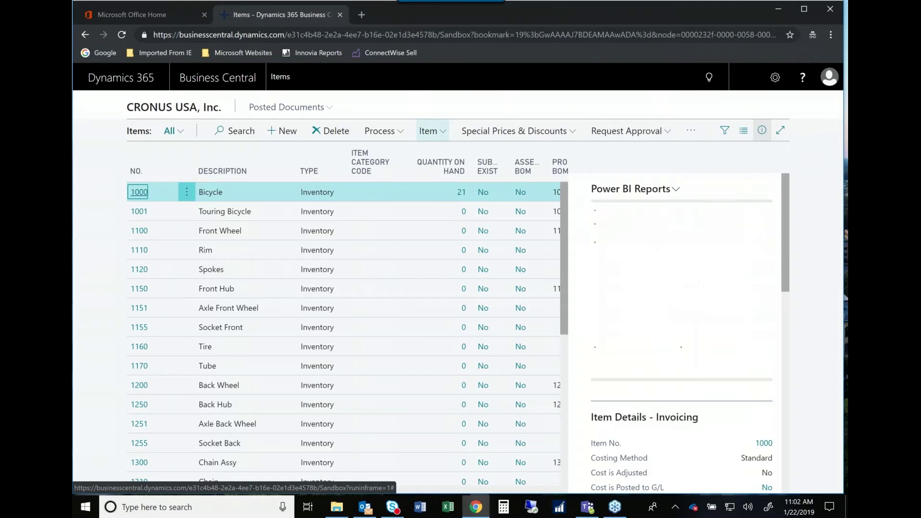
pyautogui.click(400, 172)
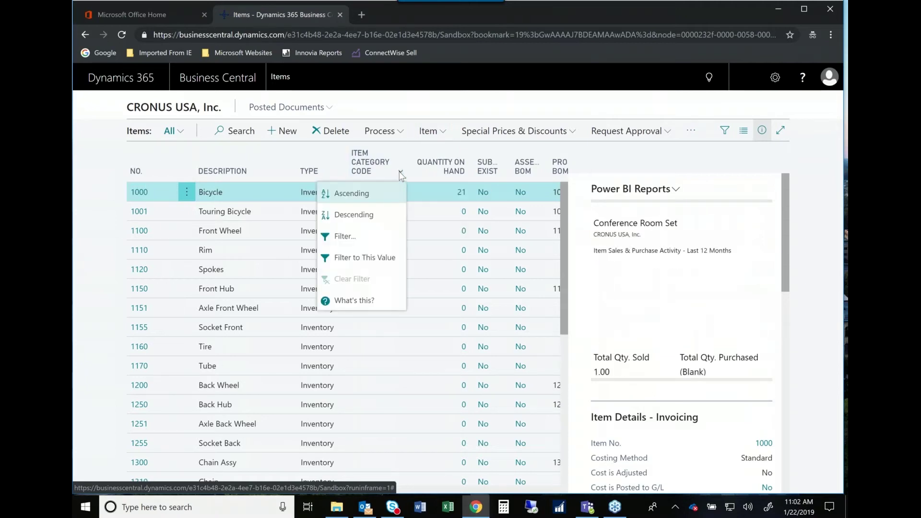
pyautogui.click(367, 244)
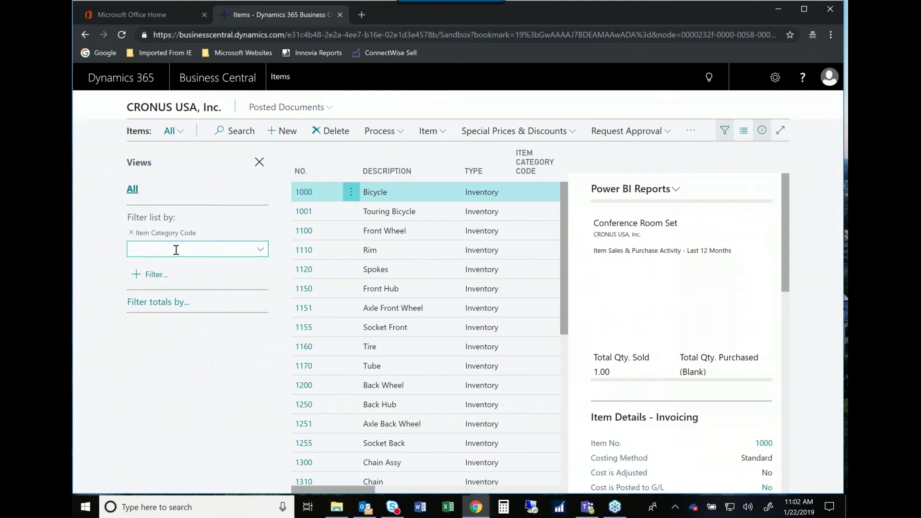
pyautogui.click(176, 250)
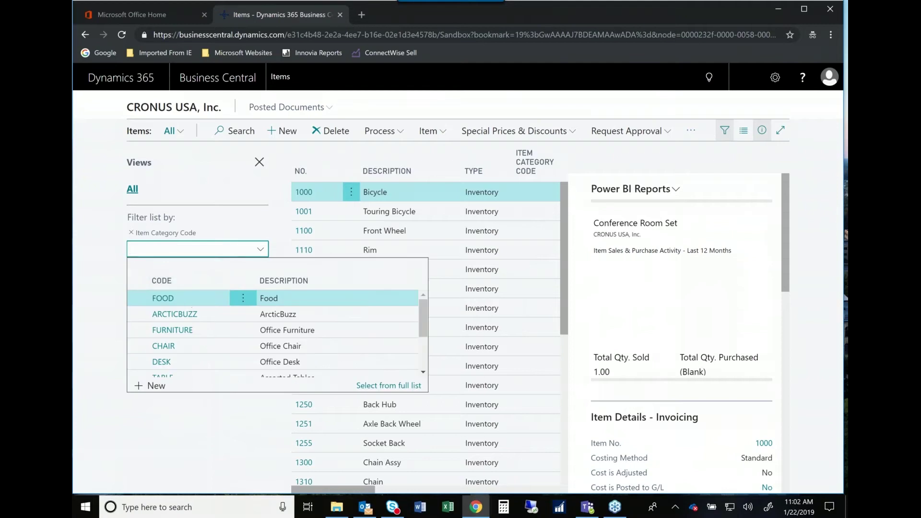
pyautogui.click(169, 298)
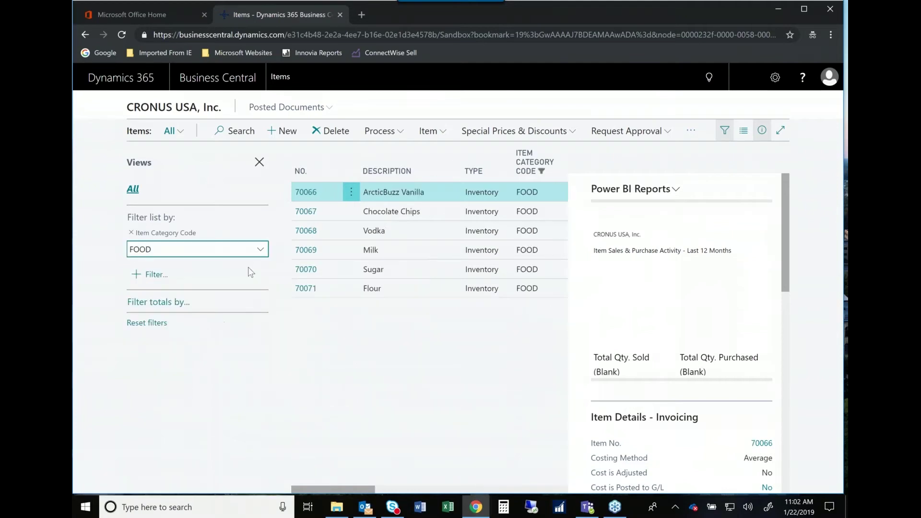
pyautogui.click(259, 161)
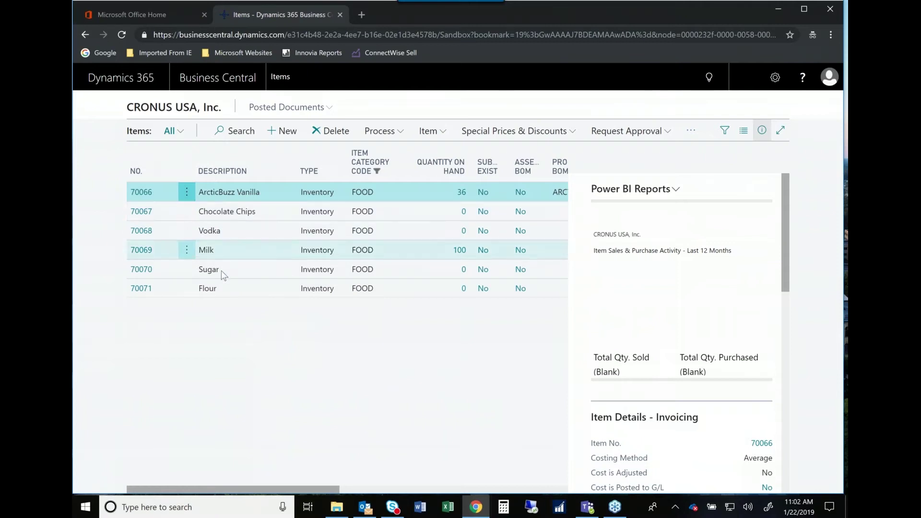
# - Open the item card for 70067 Chocolate Chips and review its inventory quantities and replenishment settings
pyautogui.click(142, 212)
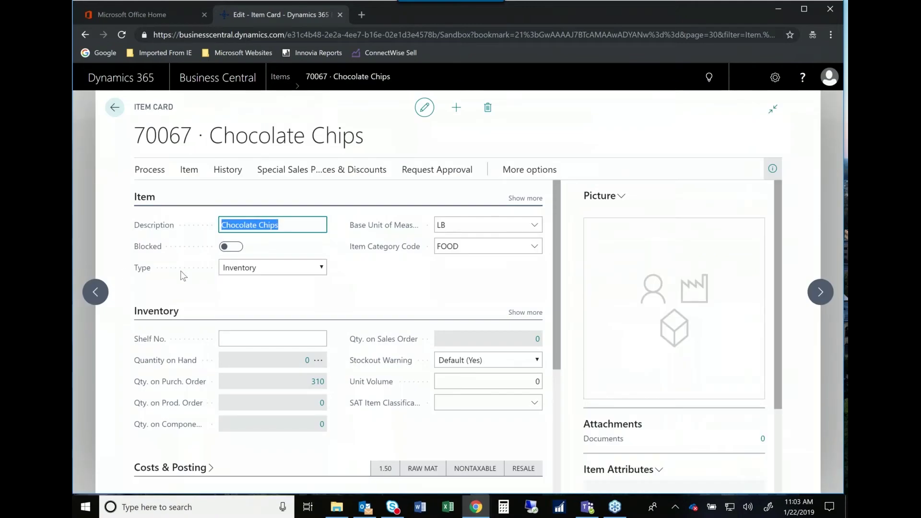
pyautogui.scroll(-1, 183, 275)
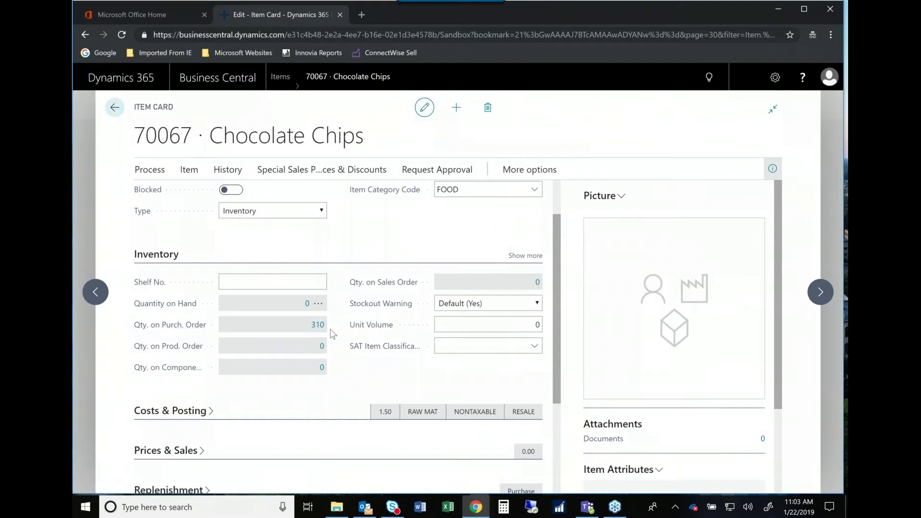
pyautogui.scroll(-1, 275, 323)
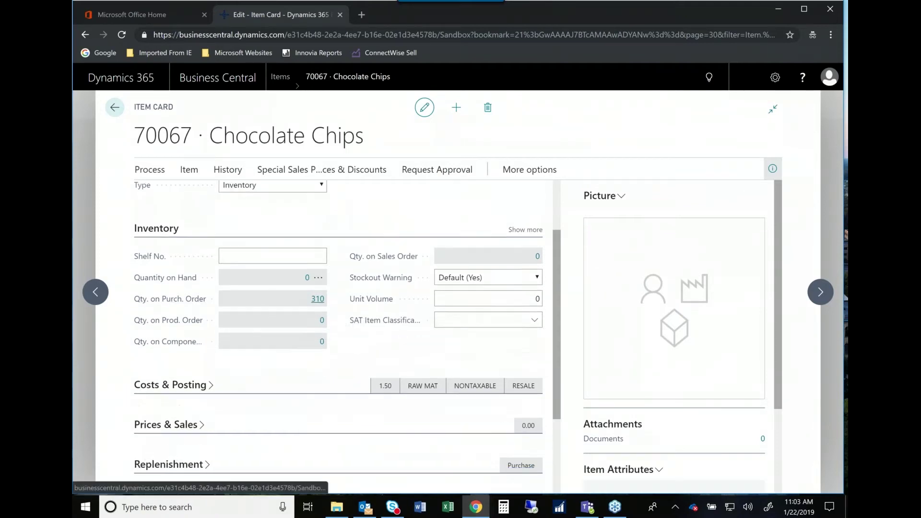
pyautogui.scroll(-2, 275, 324)
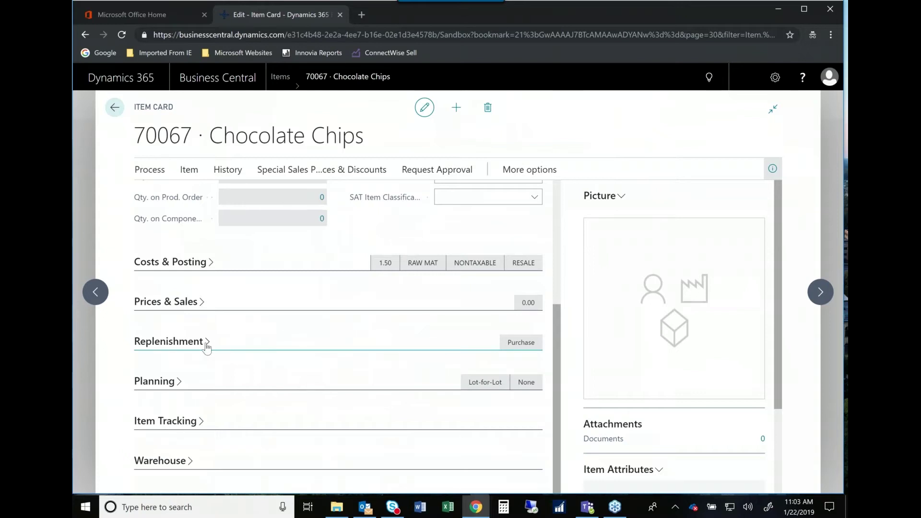
pyautogui.click(206, 343)
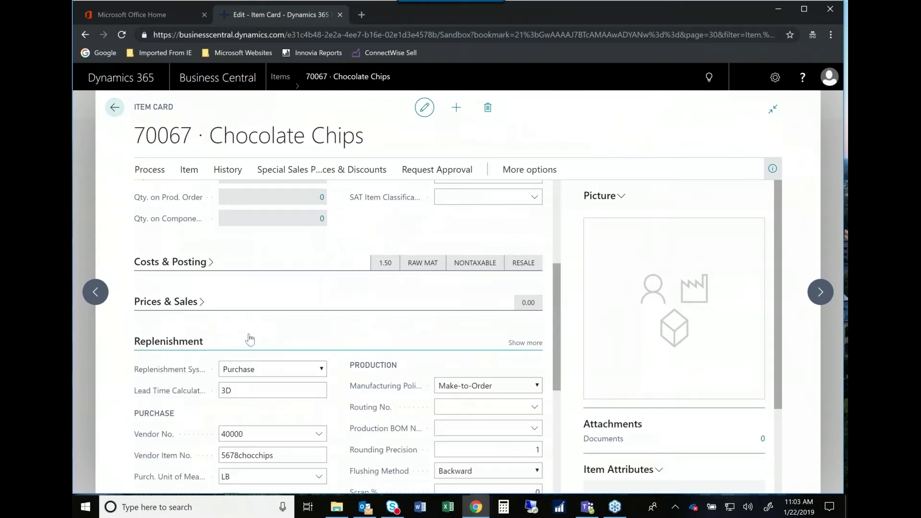
pyautogui.scroll(-2, 193, 294)
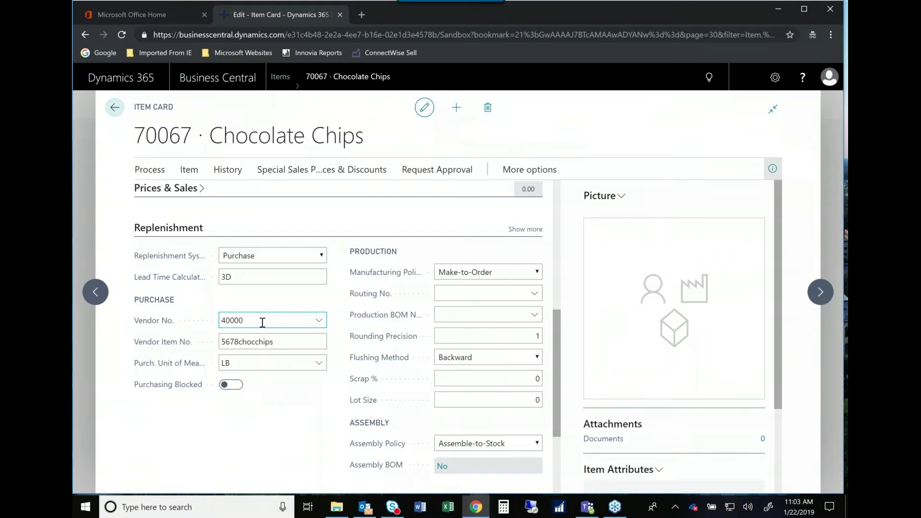
pyautogui.click(224, 342)
pyautogui.click(178, 231)
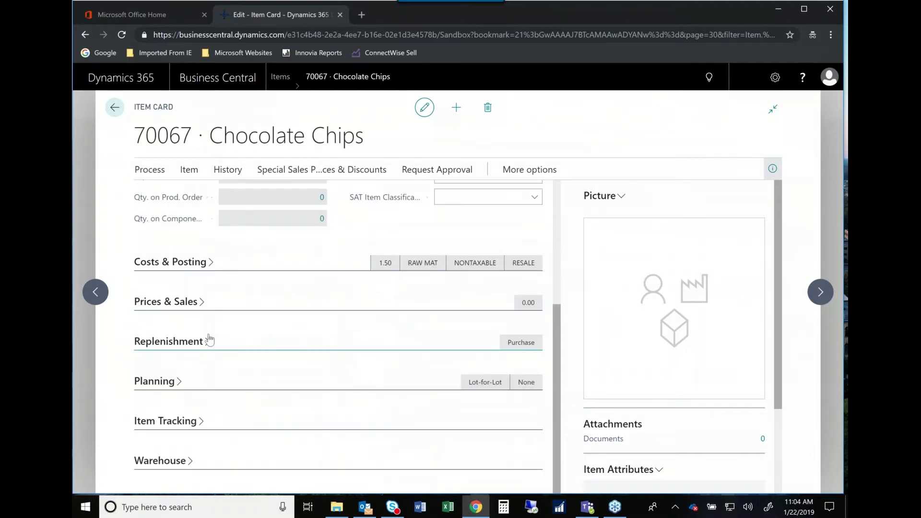
# - Set the lot accumulation period to 1M in the planning settings of the Chocolate Chips item
pyautogui.click(161, 383)
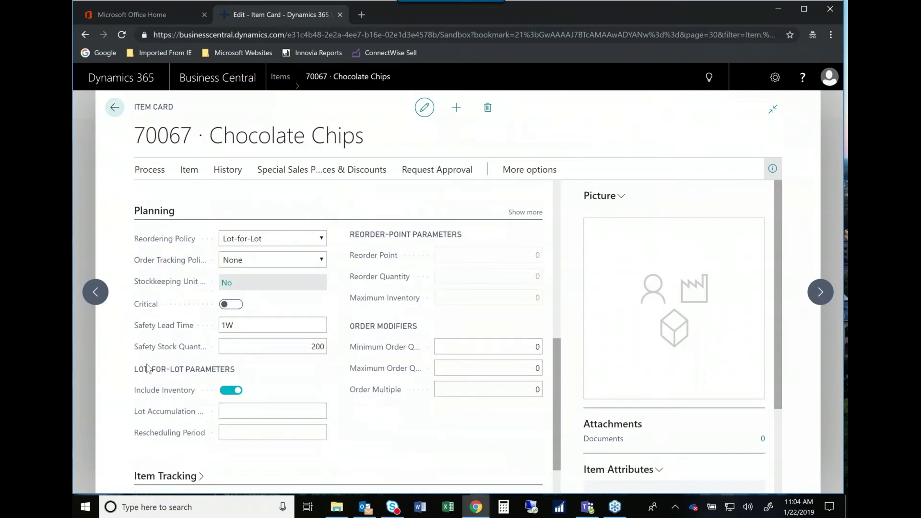
pyautogui.scroll(-1, 148, 370)
pyautogui.scroll(1, 149, 370)
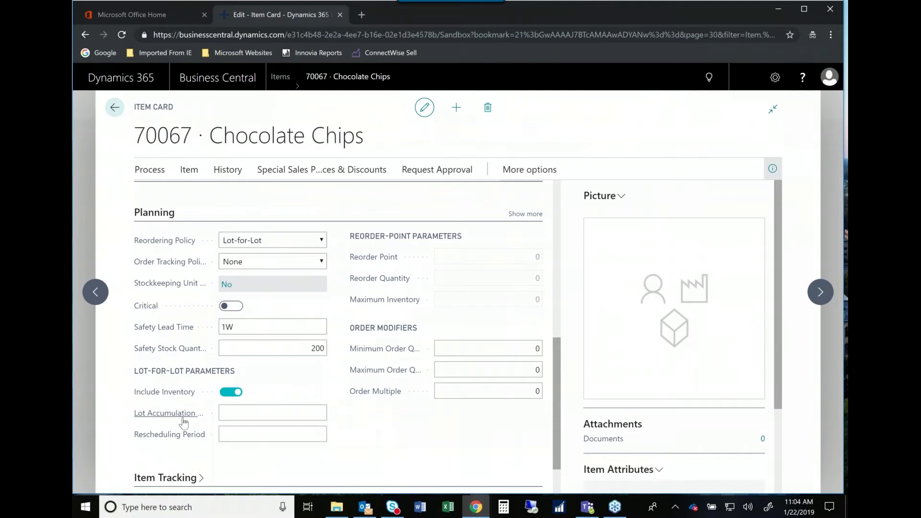
pyautogui.moveTo(184, 422)
pyautogui.click(263, 412)
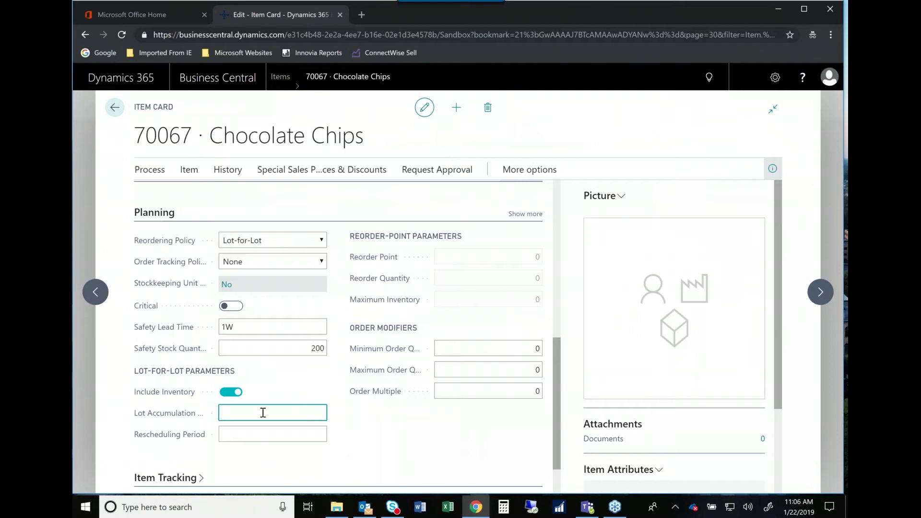
pyautogui.write('1m')
pyautogui.press('Tab')
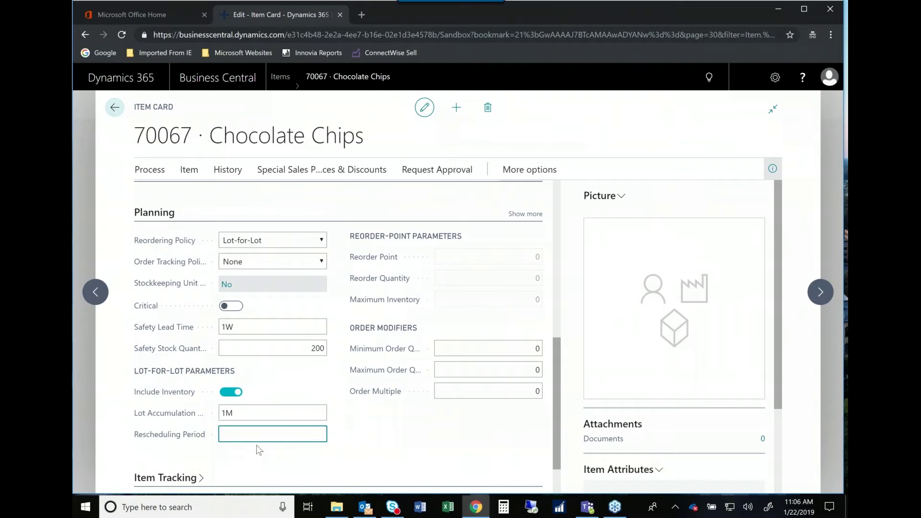
pyautogui.moveTo(181, 441)
# - Review the reordering policy choices for Chocolate Chips and select Lot-for-Lot
pyautogui.click(322, 242)
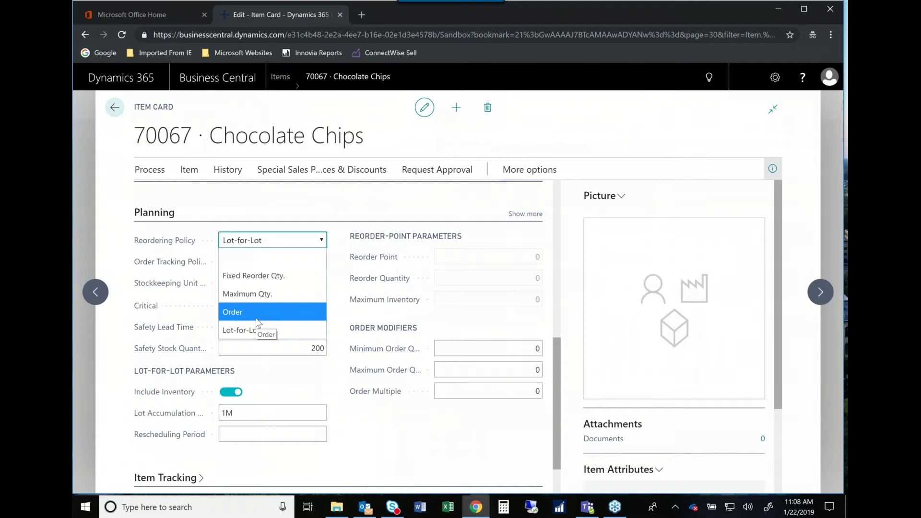
pyautogui.click(259, 330)
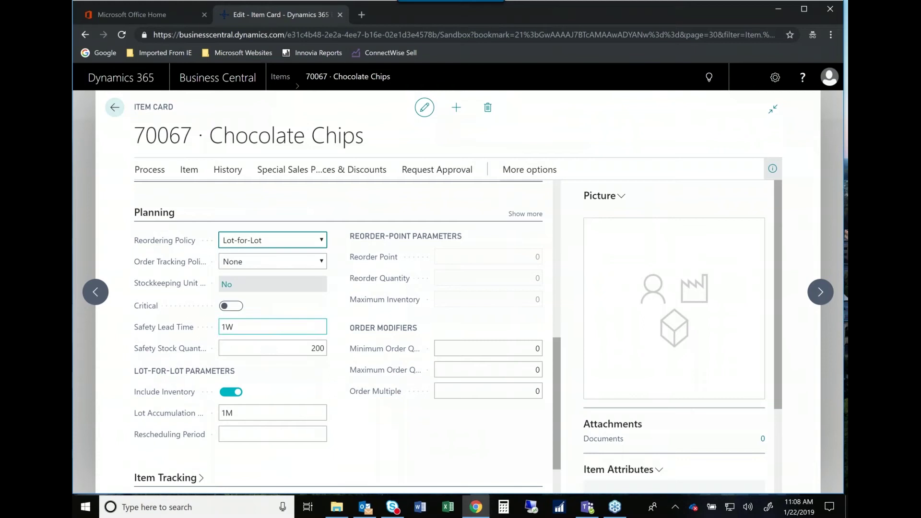
pyautogui.click(379, 430)
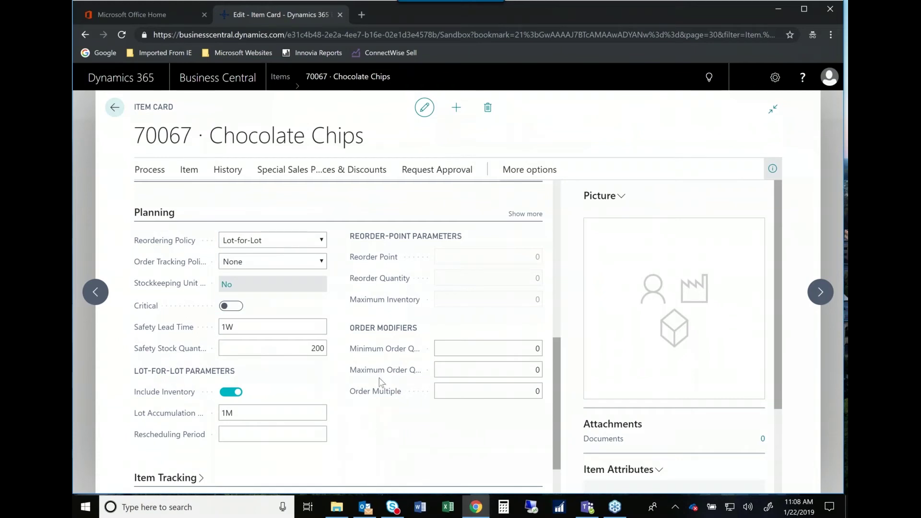
# - Leave the item card, return to the home page, and open the DEFAULT requisition worksheet for editing
pyautogui.click(164, 215)
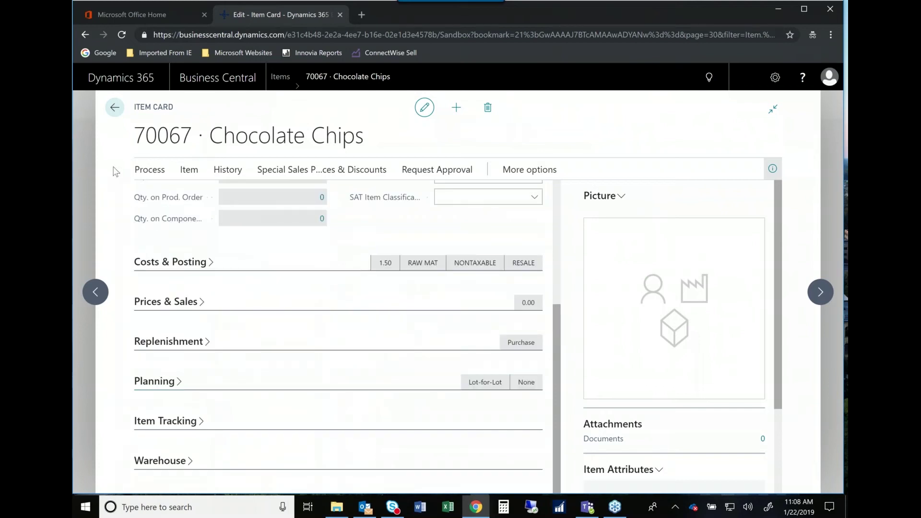
pyautogui.click(115, 108)
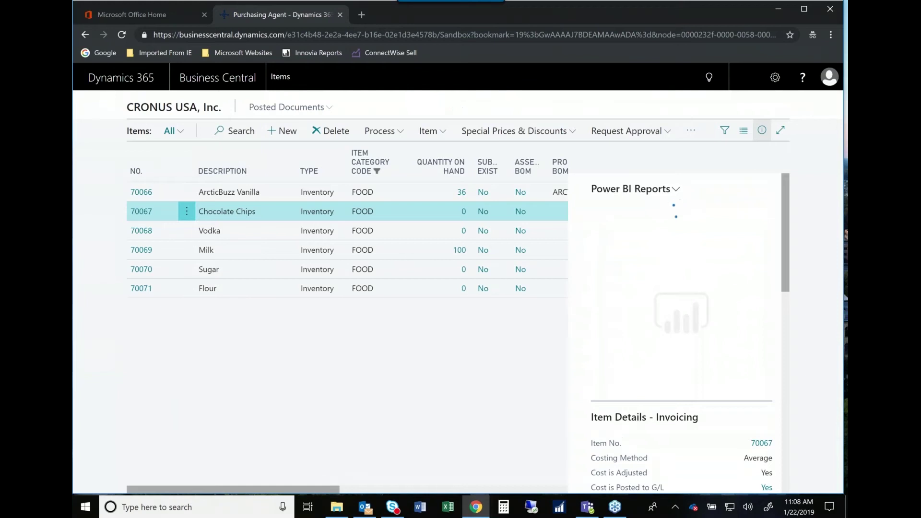
pyautogui.click(168, 111)
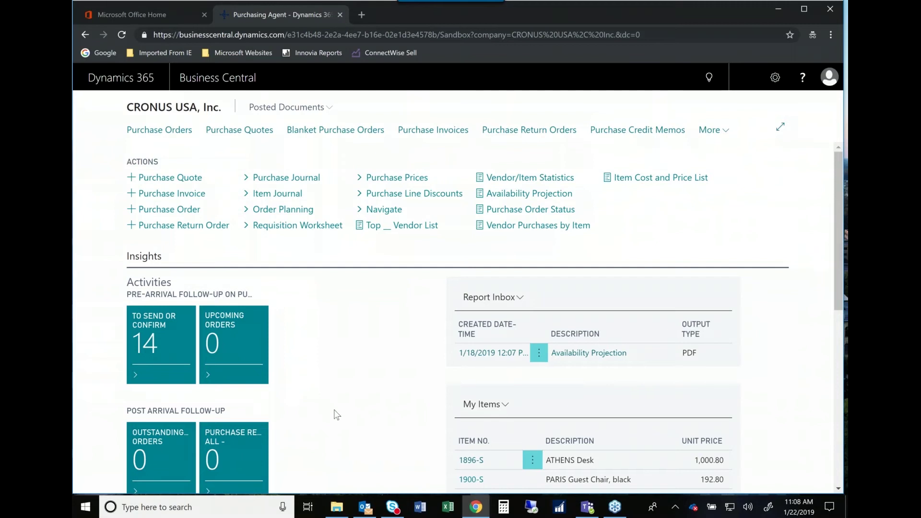
pyautogui.click(313, 226)
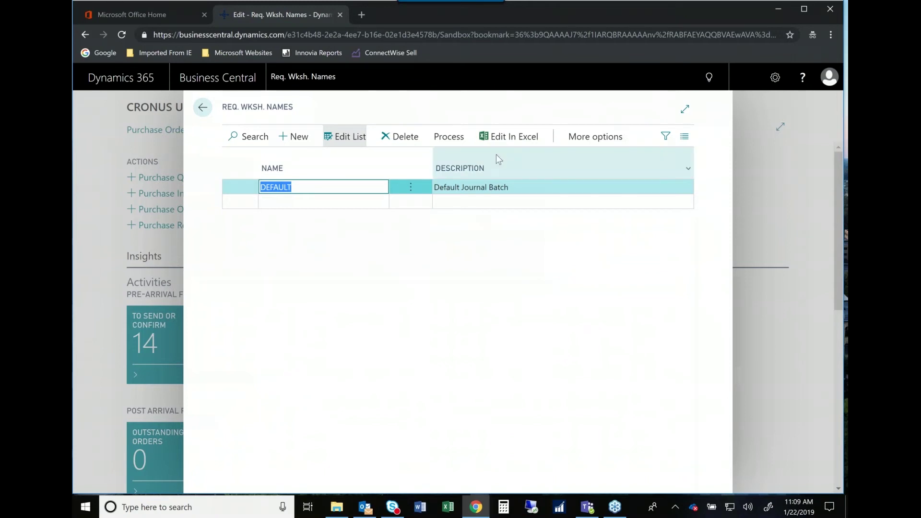
pyautogui.click(458, 140)
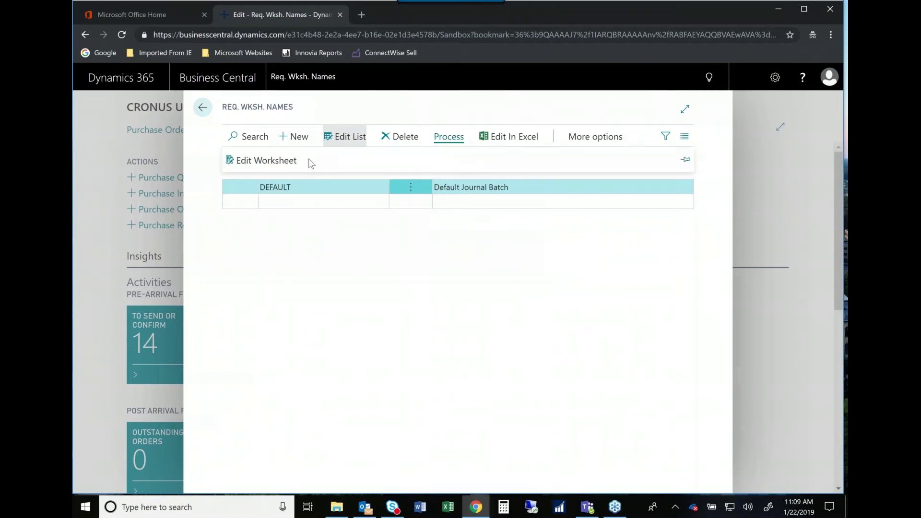
pyautogui.click(288, 161)
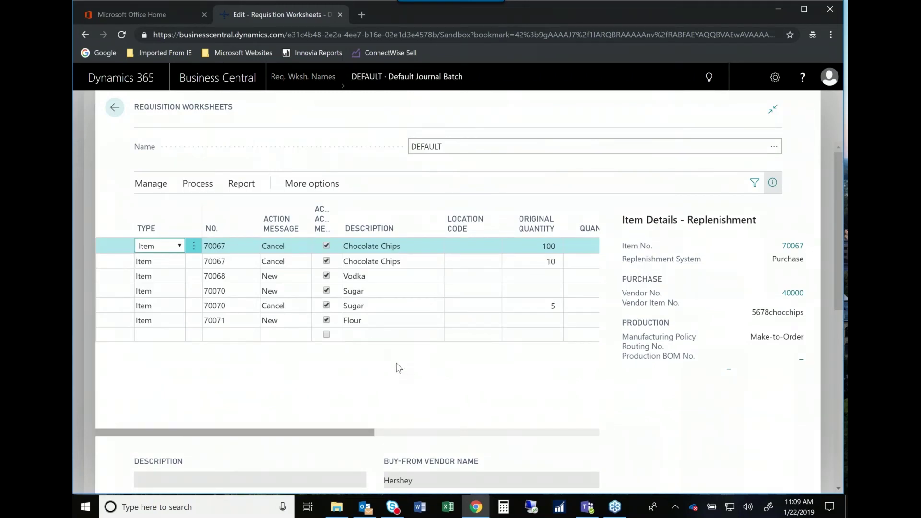
# - Select all existing lines in the DEFAULT requisition worksheet and delete them
pyautogui.click(194, 246)
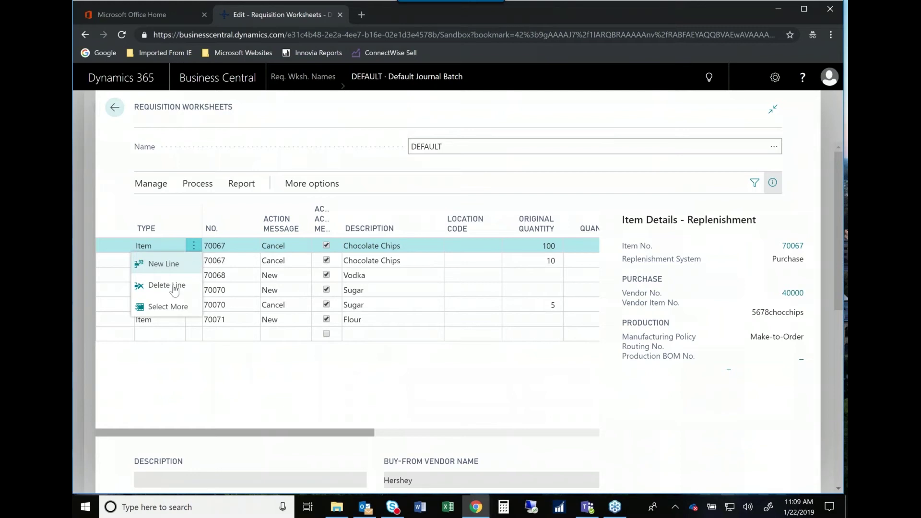
pyautogui.click(165, 306)
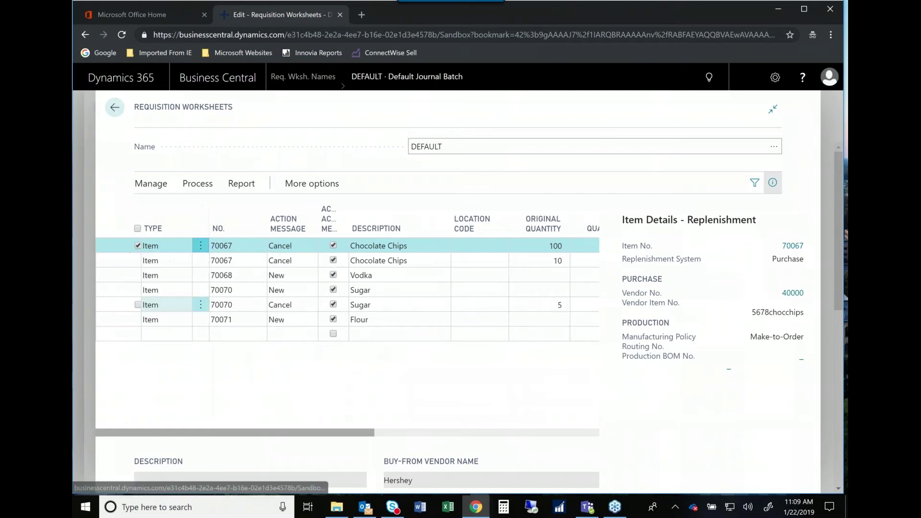
pyautogui.click(137, 229)
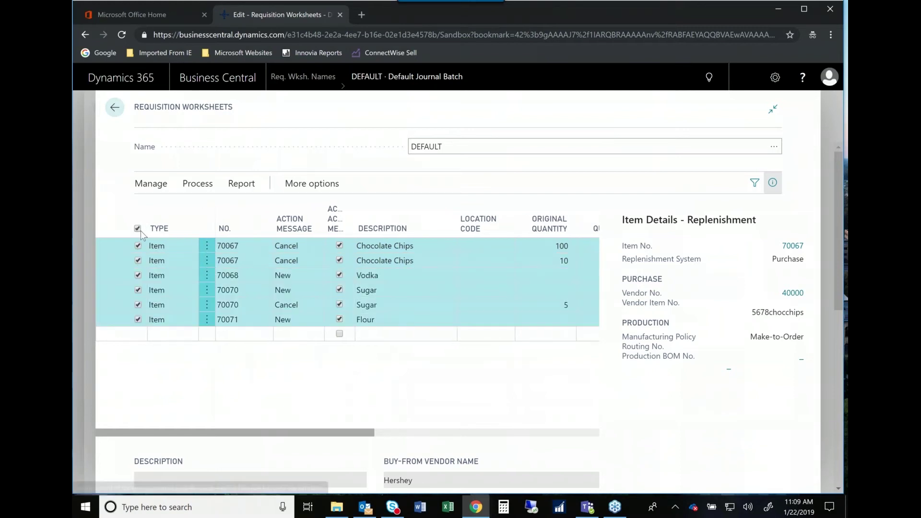
pyautogui.click(150, 187)
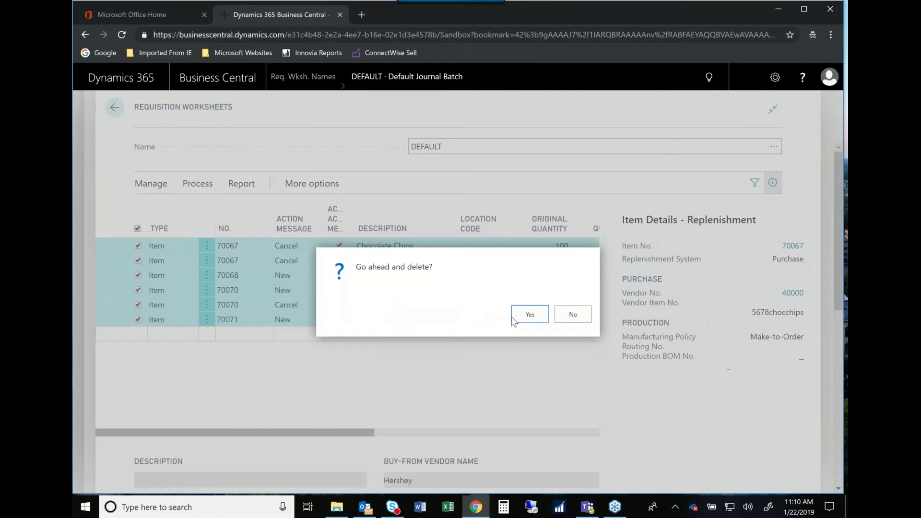
pyautogui.click(530, 315)
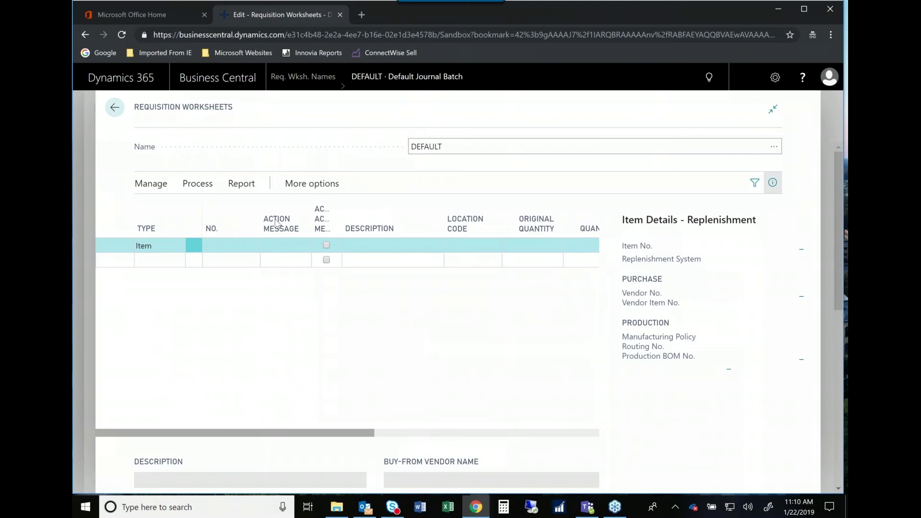
# - Calculate the requisition plan with the item filter set to Item Category Code FOOD
pyautogui.click(203, 185)
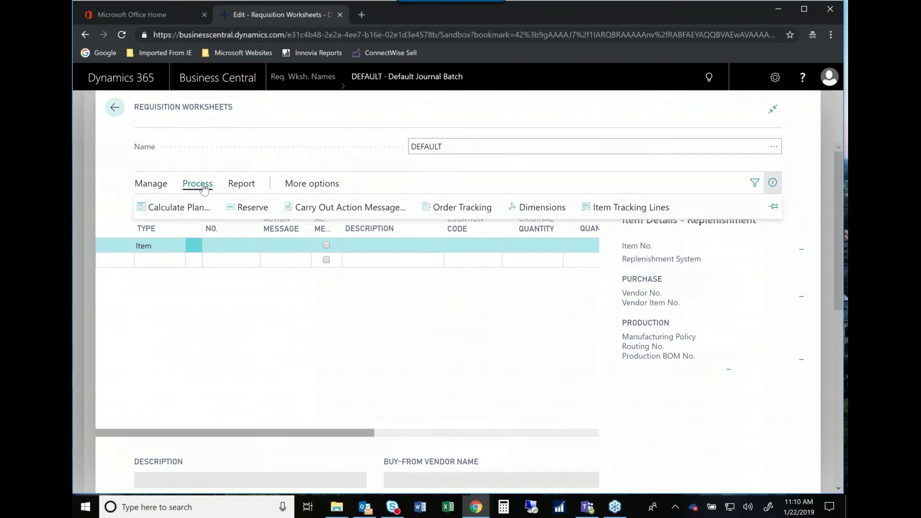
pyautogui.click(181, 212)
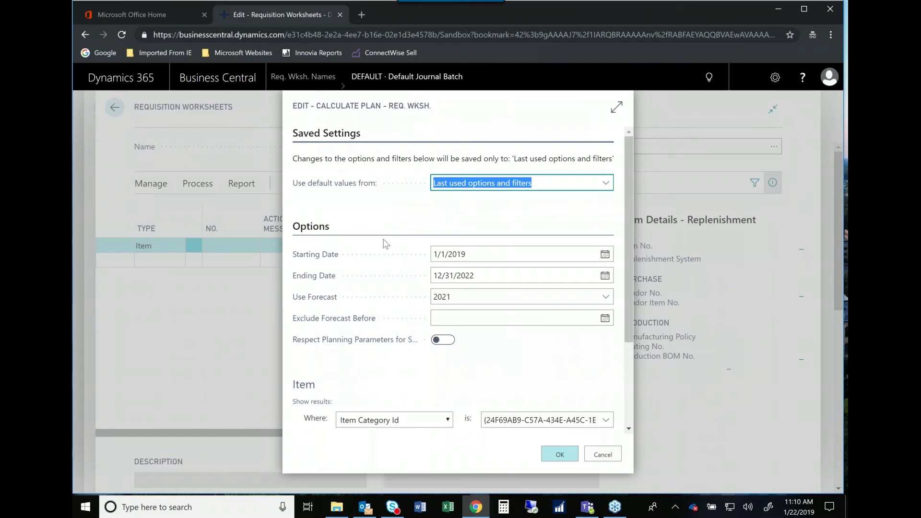
pyautogui.scroll(-1, 393, 243)
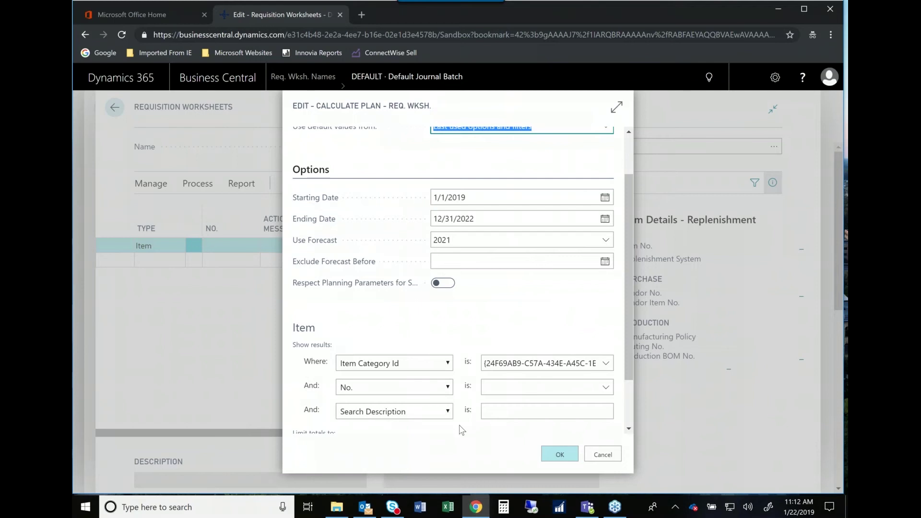
pyautogui.click(447, 365)
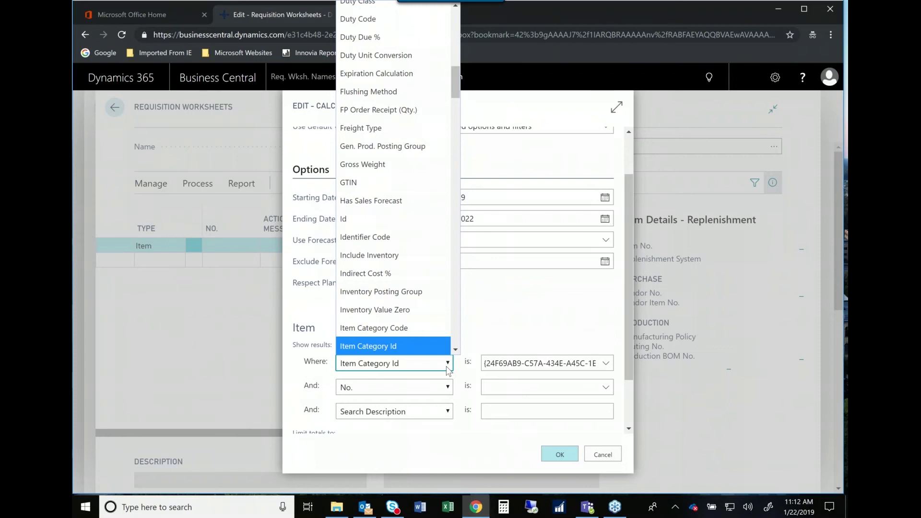
pyautogui.click(402, 329)
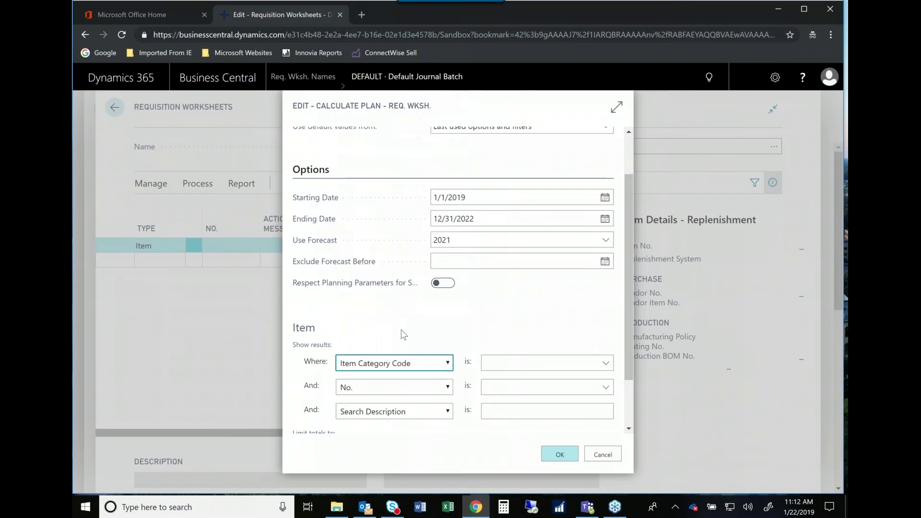
pyautogui.click(605, 363)
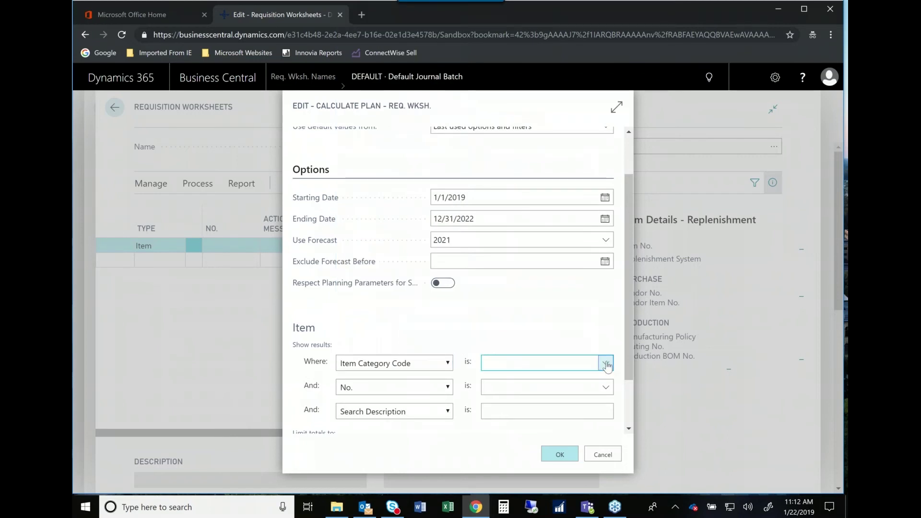
pyautogui.click(510, 260)
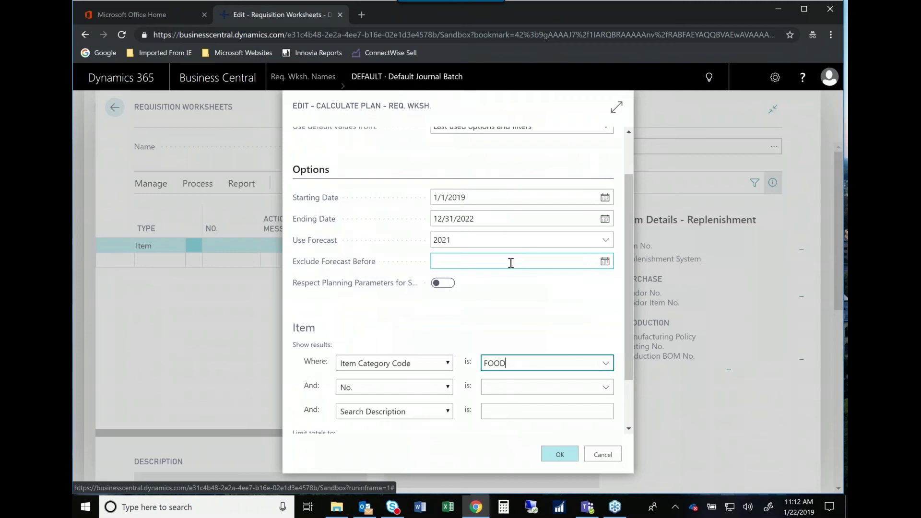
pyautogui.click(567, 459)
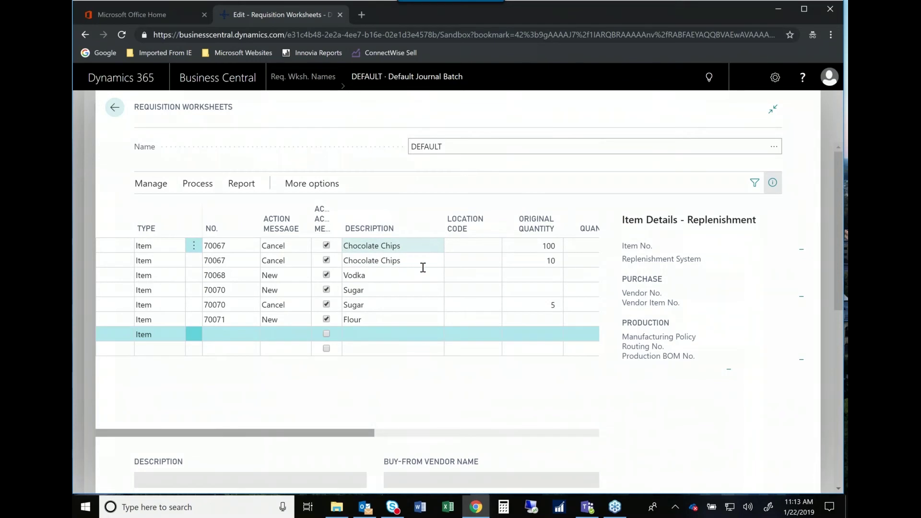
# - Check the location choices for the first Chocolate Chips line and try to open its item tracking lines
pyautogui.click(487, 244)
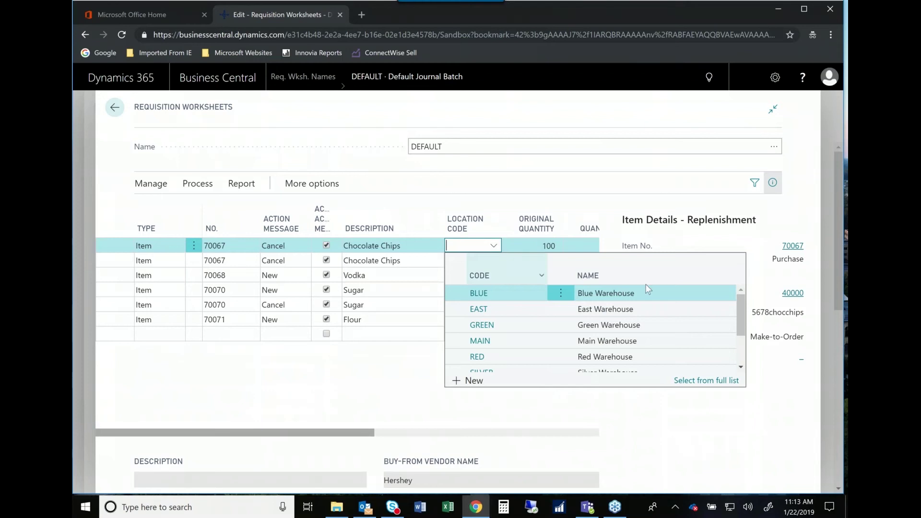
pyautogui.click(729, 235)
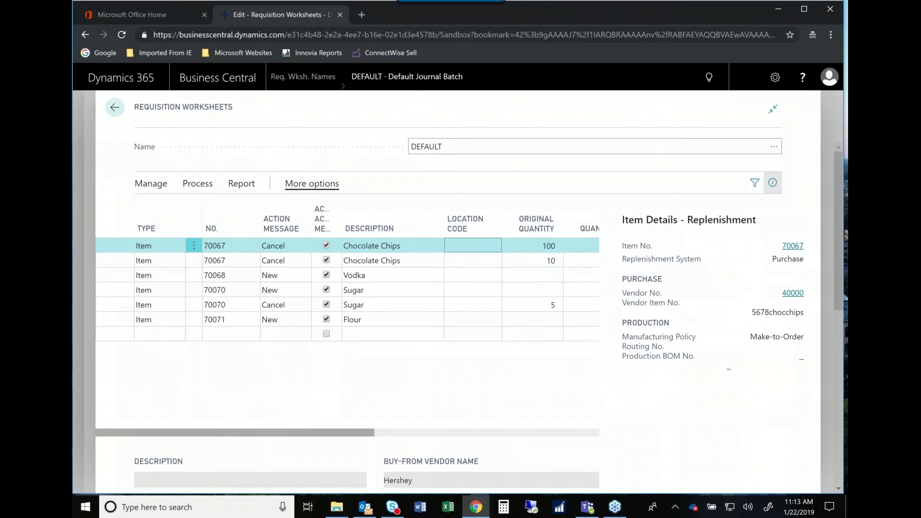
pyautogui.click(336, 185)
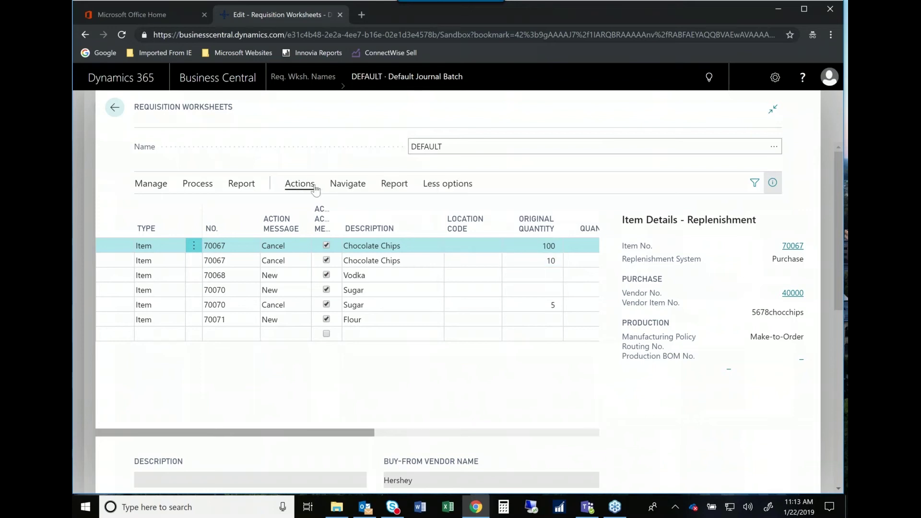
pyautogui.click(340, 188)
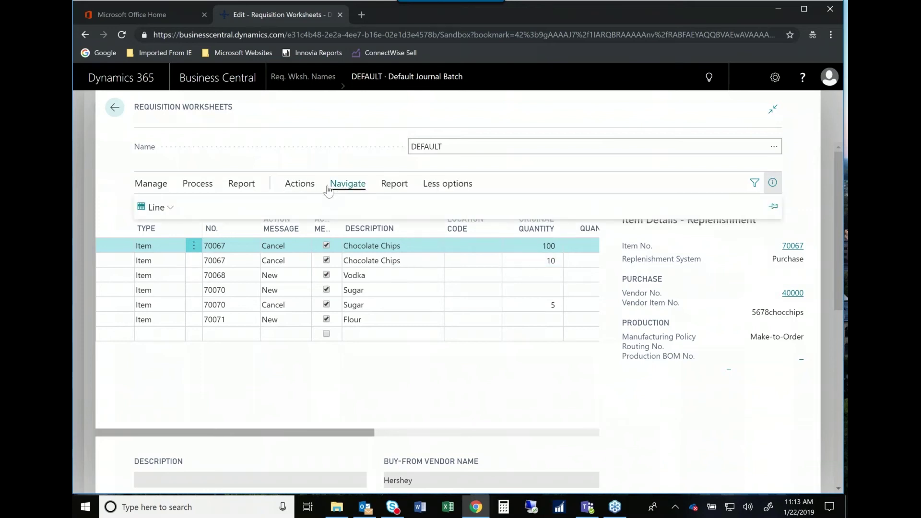
pyautogui.click(174, 211)
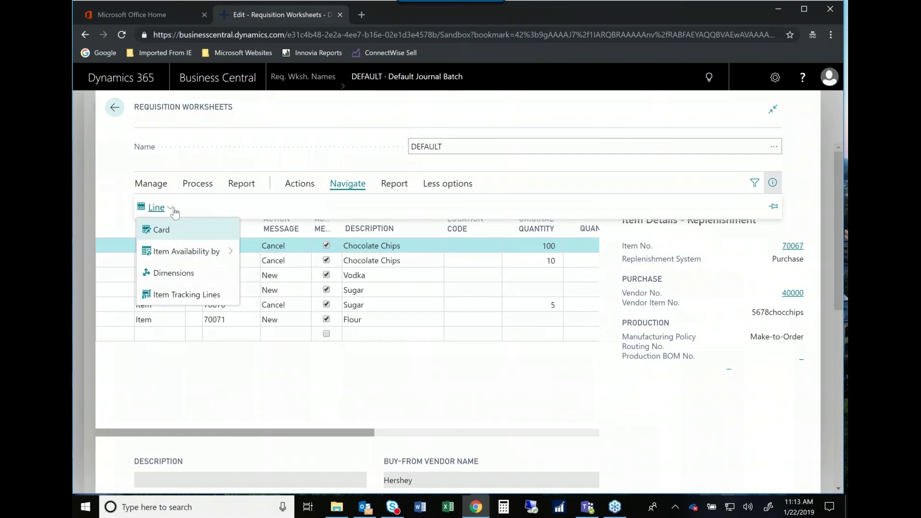
pyautogui.click(182, 294)
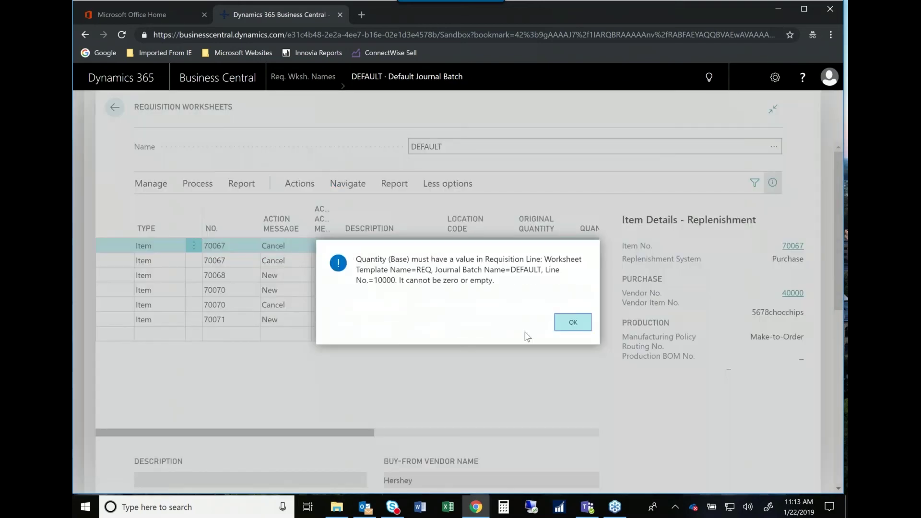
pyautogui.click(575, 324)
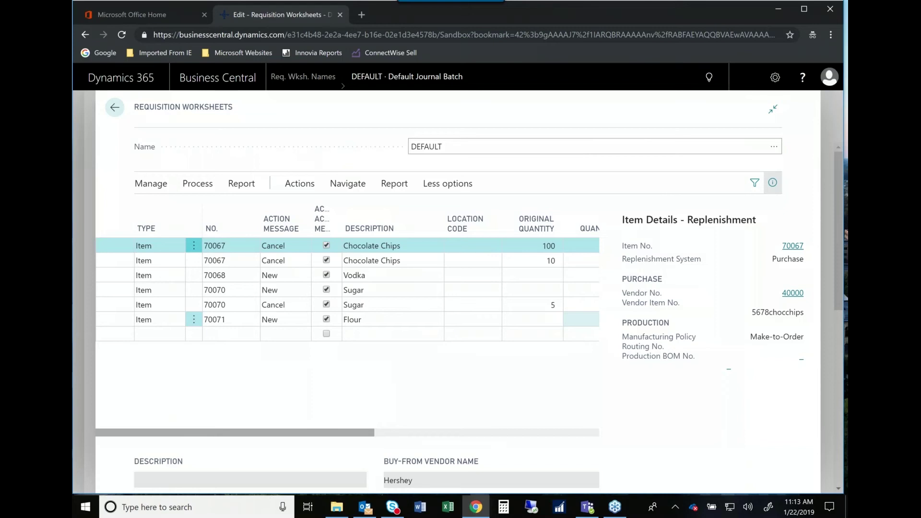
pyautogui.click(349, 185)
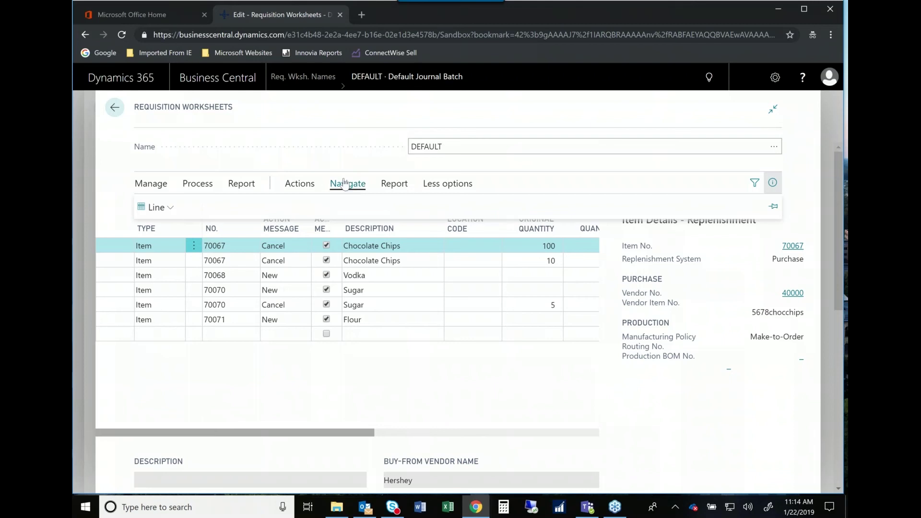
pyautogui.click(163, 208)
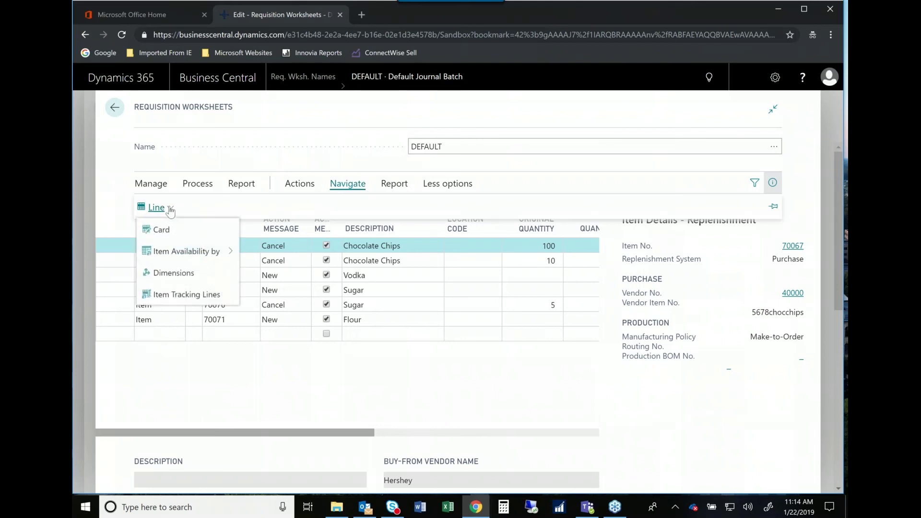
pyautogui.click(177, 297)
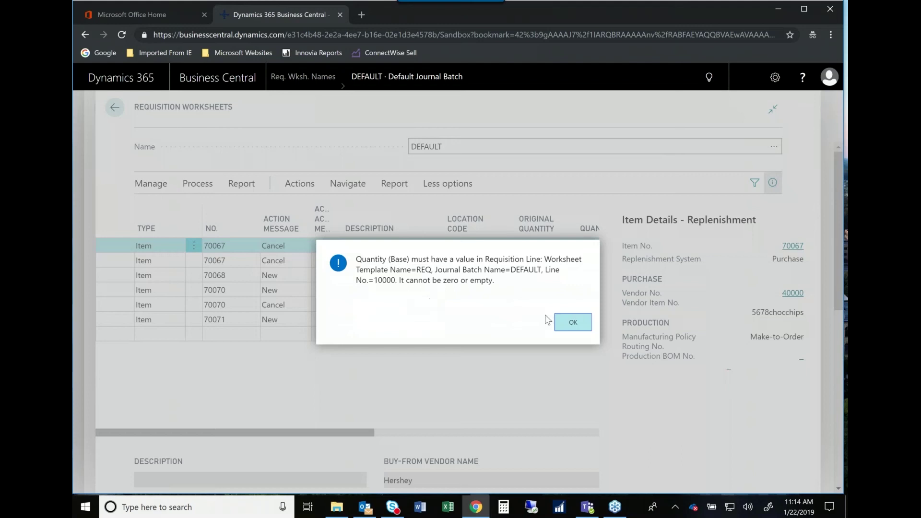
pyautogui.click(573, 323)
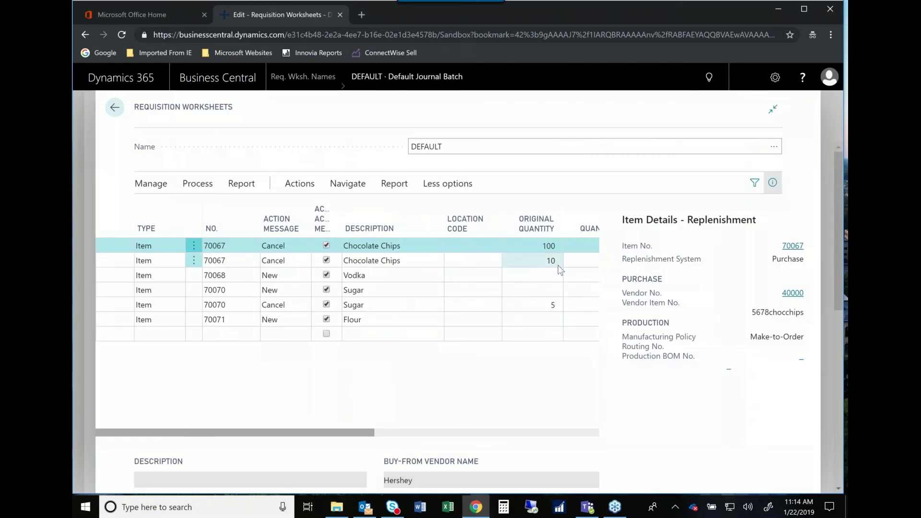
# - Review the inventory quantities and planning settings on the Chocolate Chips item card, and return to the requisition worksheet
pyautogui.click(798, 249)
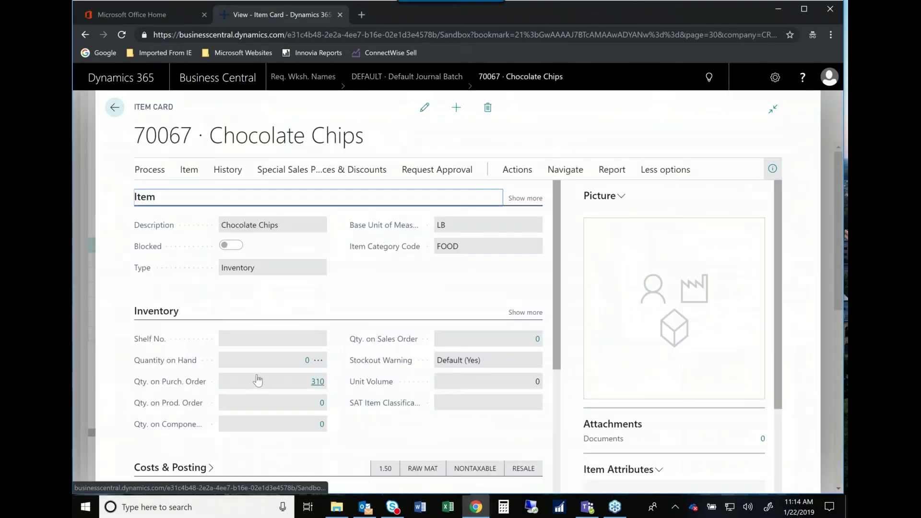
pyautogui.scroll(-1, 257, 380)
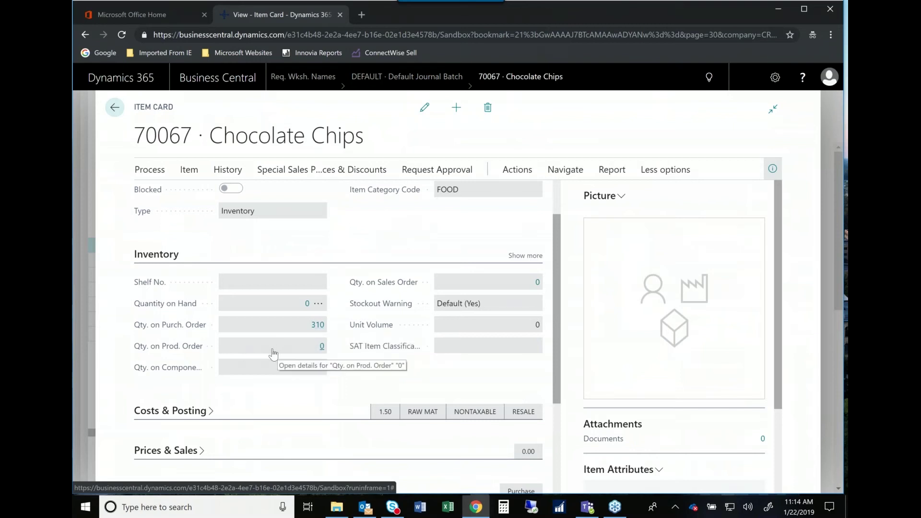
pyautogui.scroll(-2, 276, 351)
pyautogui.scroll(-1, 274, 349)
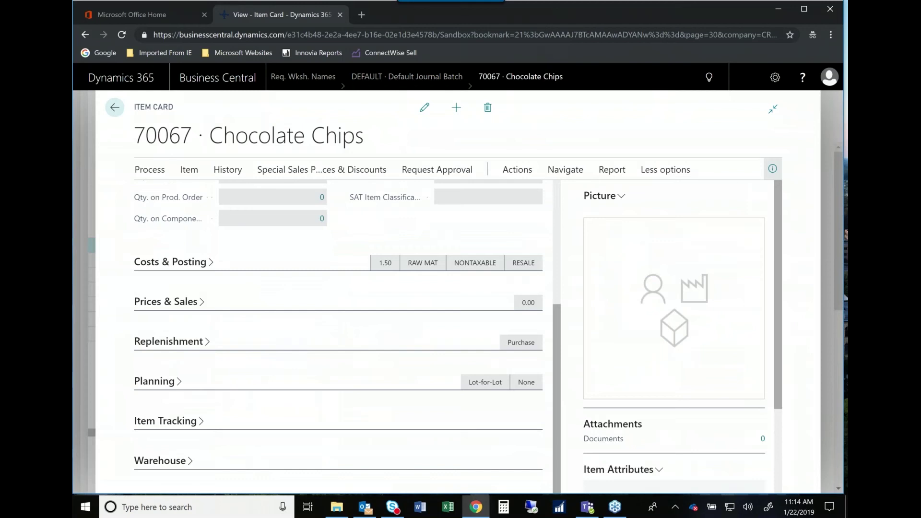
pyautogui.click(172, 382)
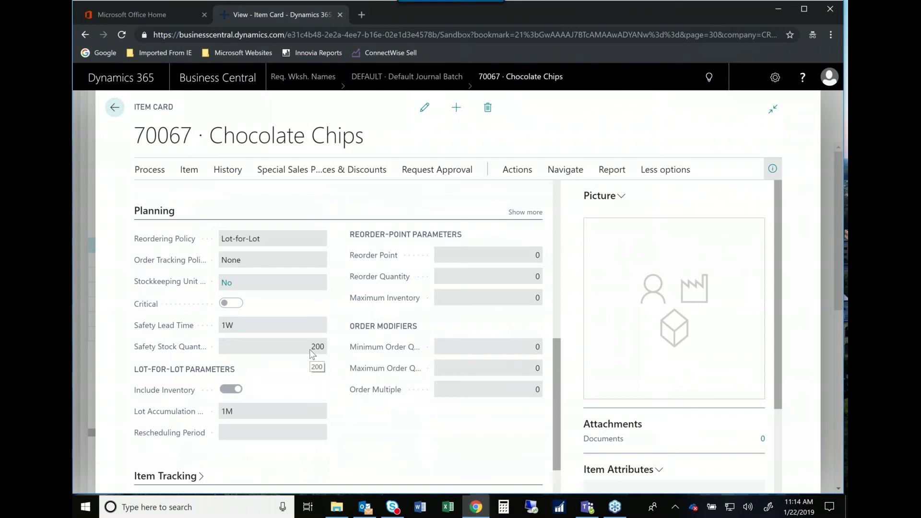
pyautogui.click(115, 107)
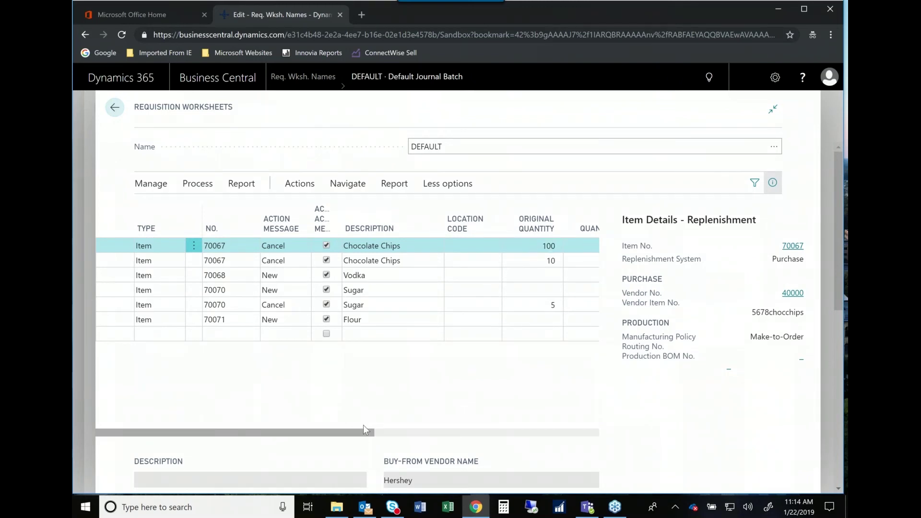
# - Examine the planned quantities in the worksheet and try to open the item tracking lines for the Vodka line
pyautogui.moveTo(362, 436); pyautogui.dragTo(425, 438)
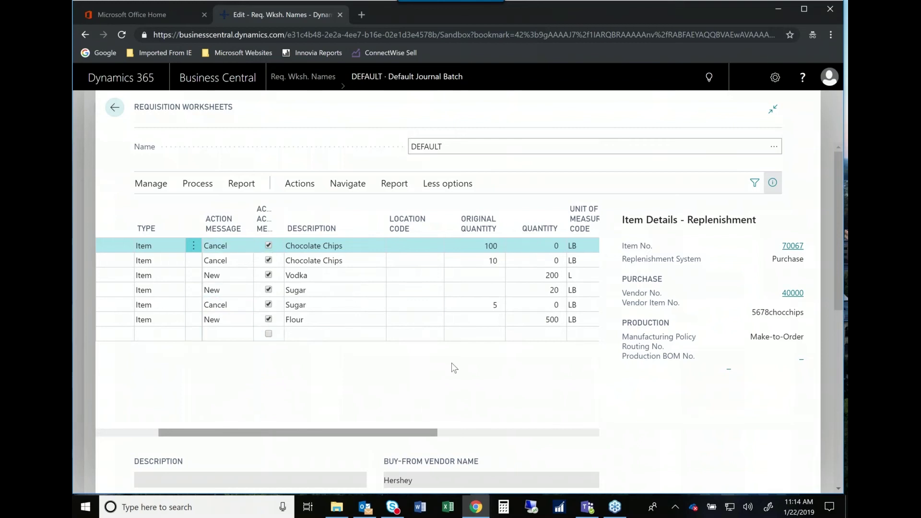
pyautogui.click(355, 278)
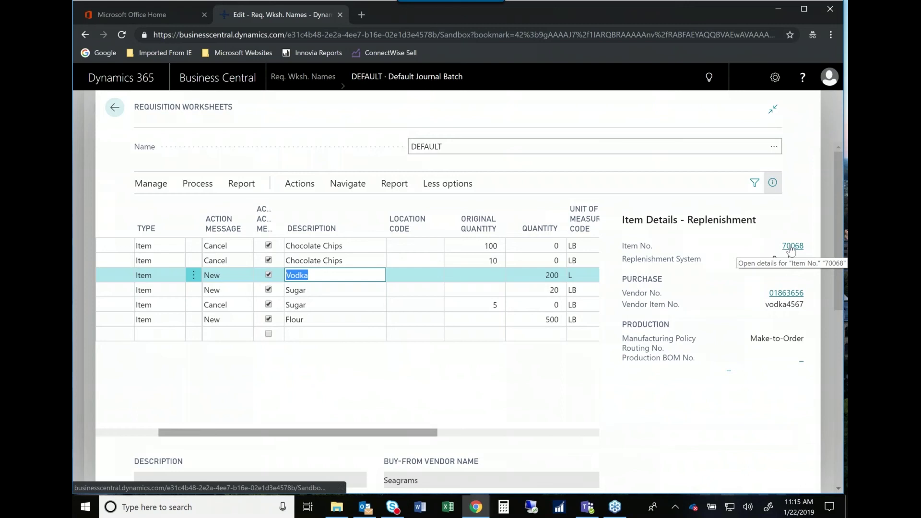
pyautogui.click(349, 186)
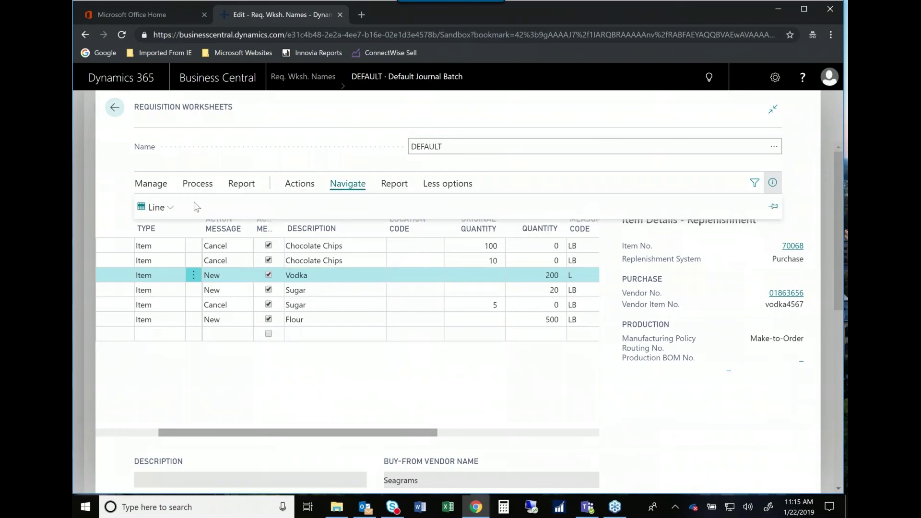
pyautogui.click(171, 210)
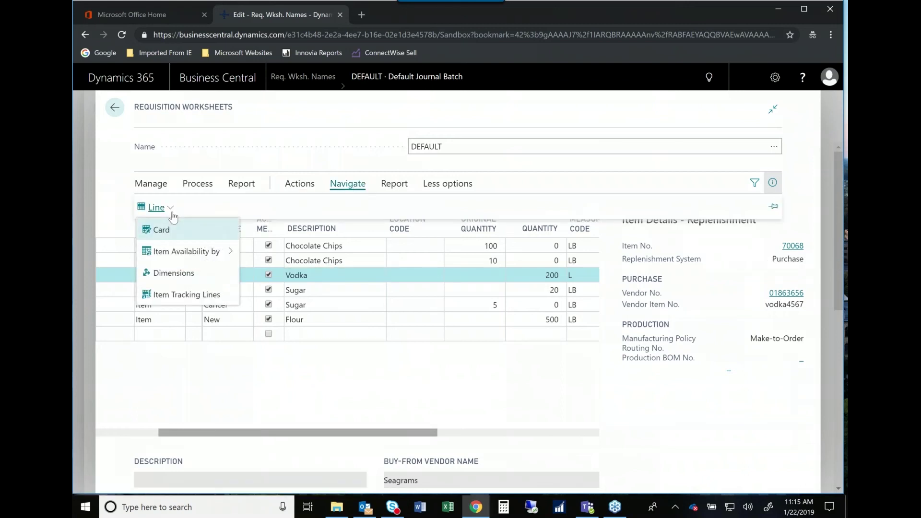
pyautogui.click(173, 298)
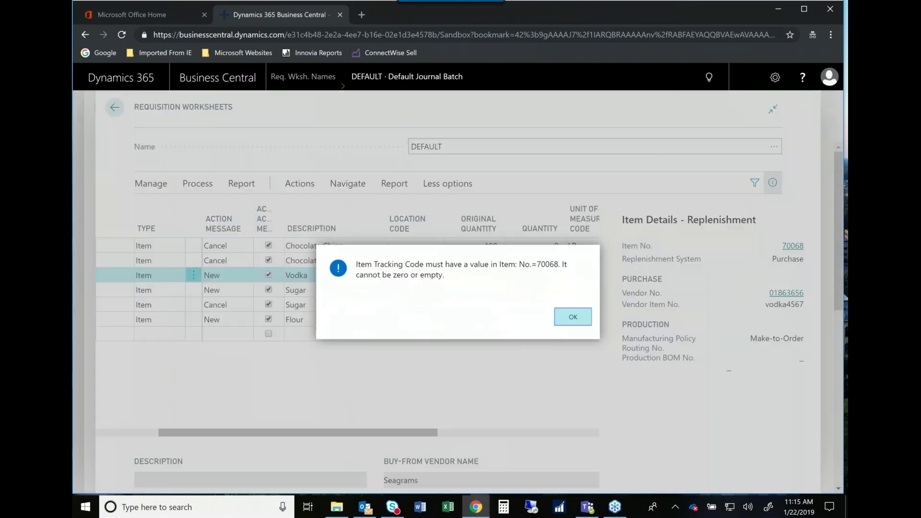
pyautogui.click(568, 320)
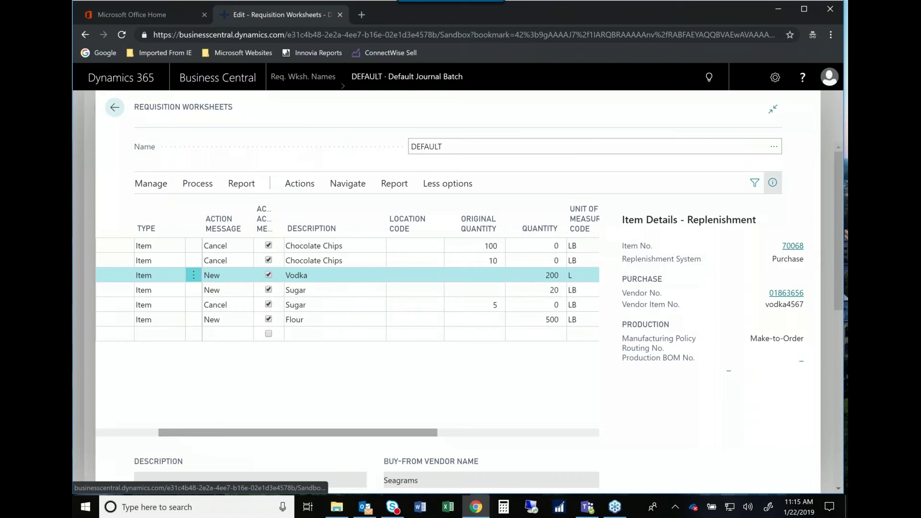
# - Open the Vodka item card from its worksheet line and review its planning settings and inventory quantities
pyautogui.click(792, 245)
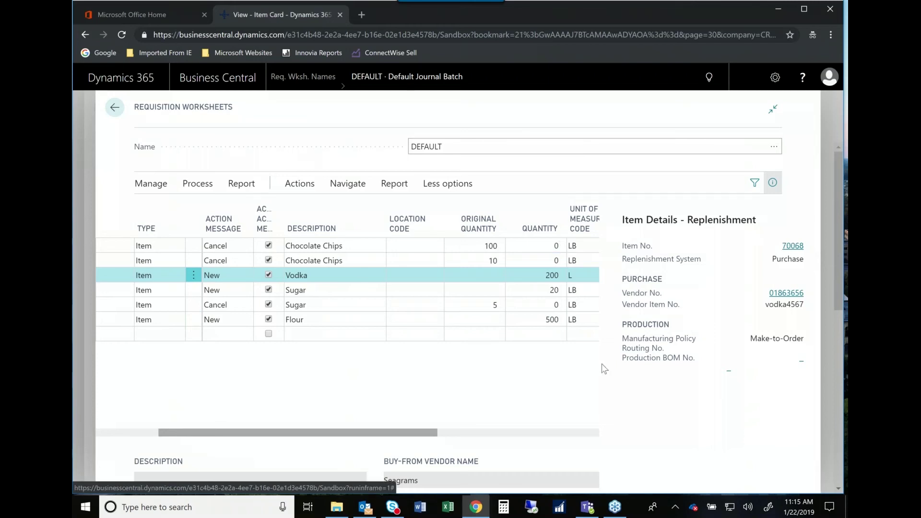
pyautogui.scroll(-1, 263, 384)
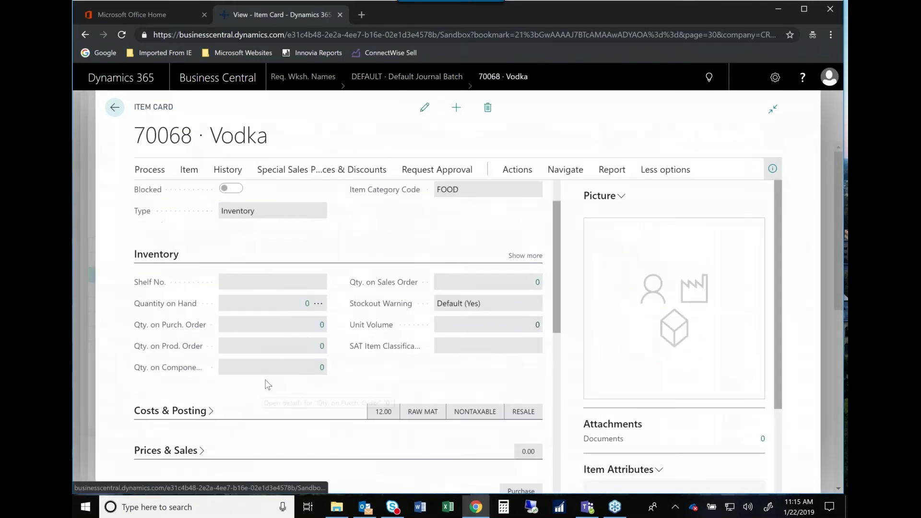
pyautogui.scroll(-6, 269, 379)
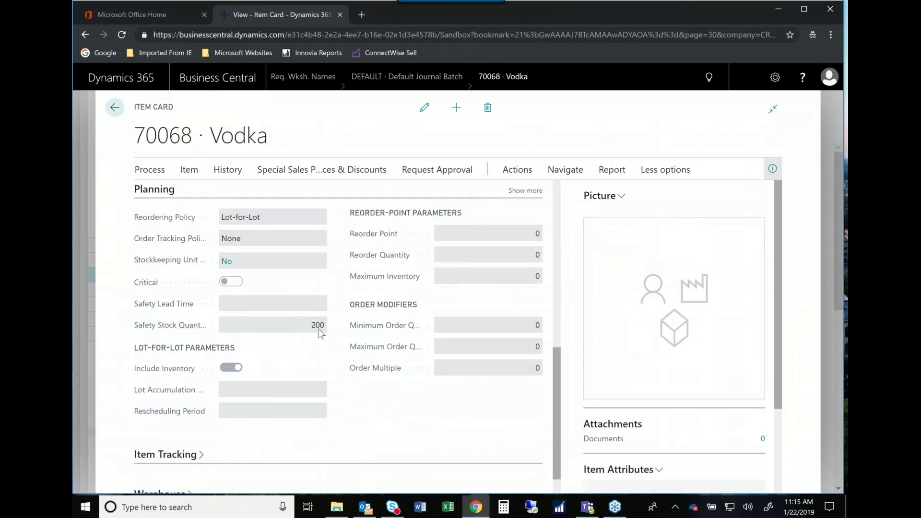
pyautogui.scroll(4, 321, 330)
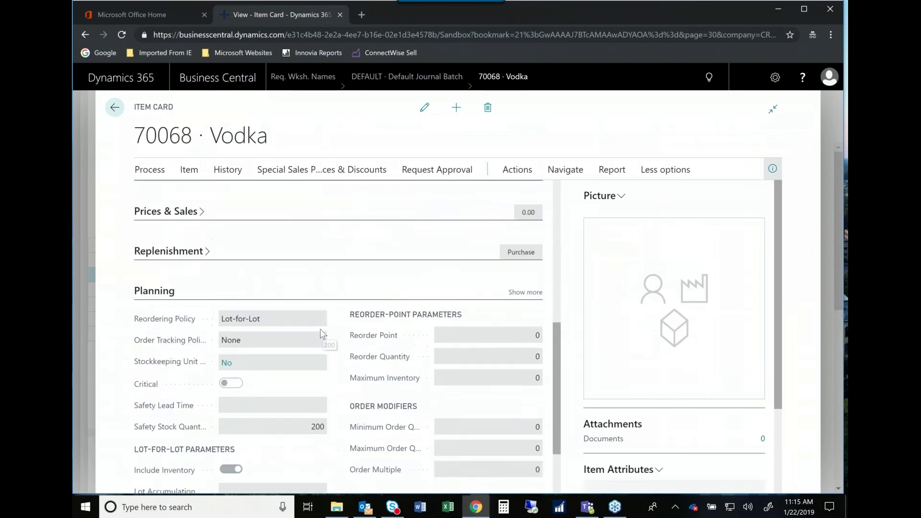
pyautogui.scroll(2, 291, 327)
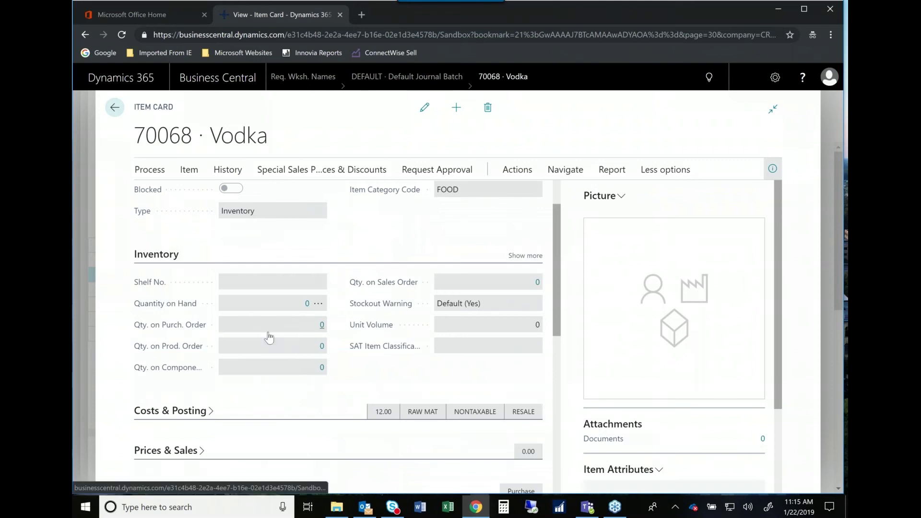
# - Return to the requisition worksheet and set the quantity on the Vodka line to 300
pyautogui.click(115, 108)
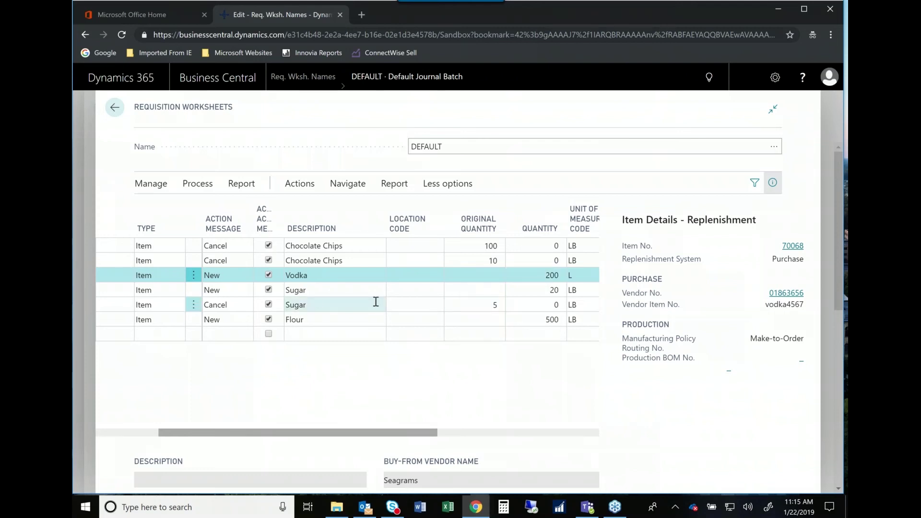
pyautogui.click(405, 320)
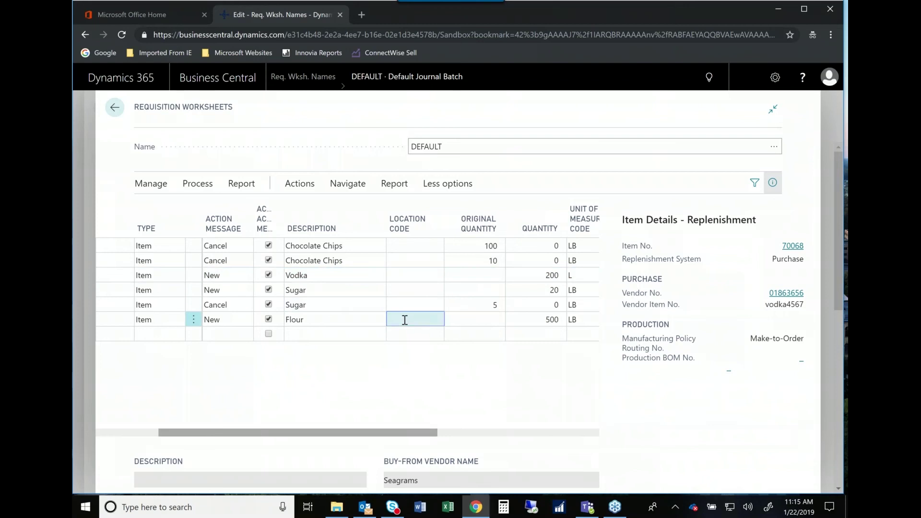
pyautogui.click(354, 318)
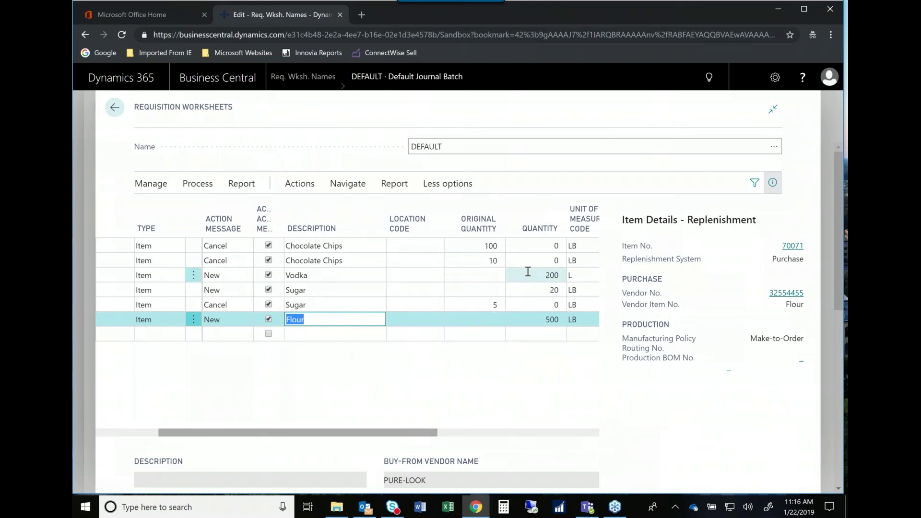
pyautogui.moveTo(536, 275); pyautogui.dragTo(565, 275)
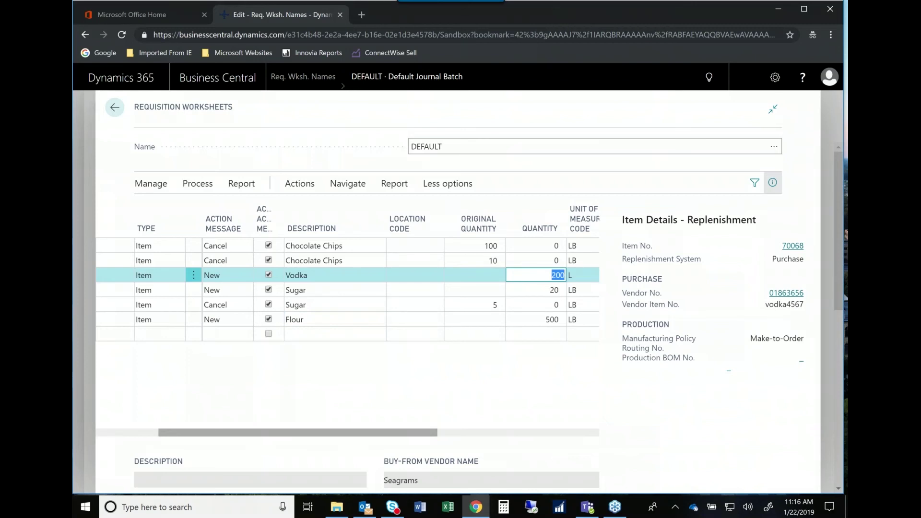
pyautogui.write('300')
pyautogui.press('Tab')
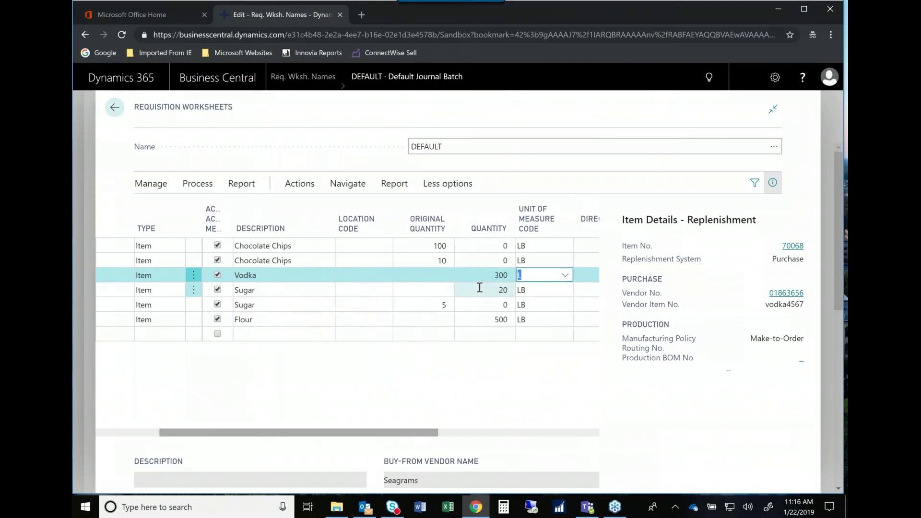
# - Clear the Accept Action Message mark on both Chocolate Chips lines so their cancellations are left out
pyautogui.click(480, 287)
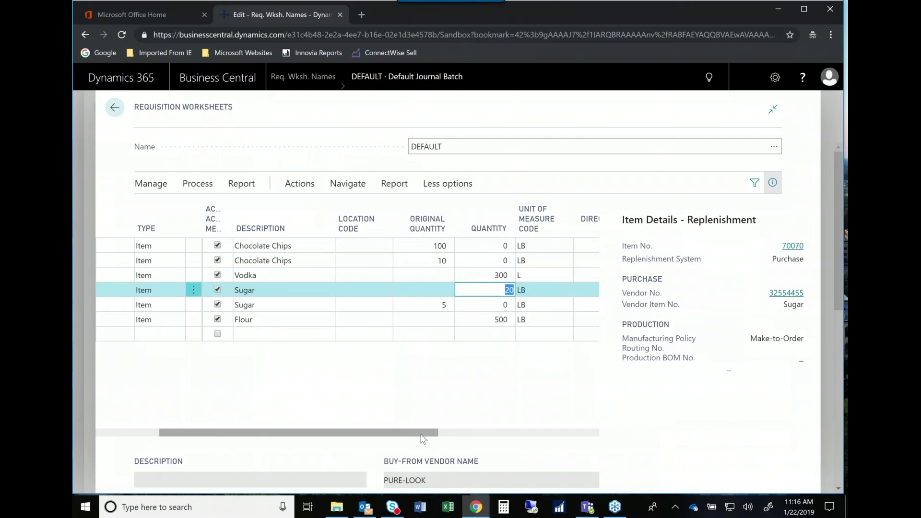
pyautogui.moveTo(405, 433); pyautogui.dragTo(297, 425)
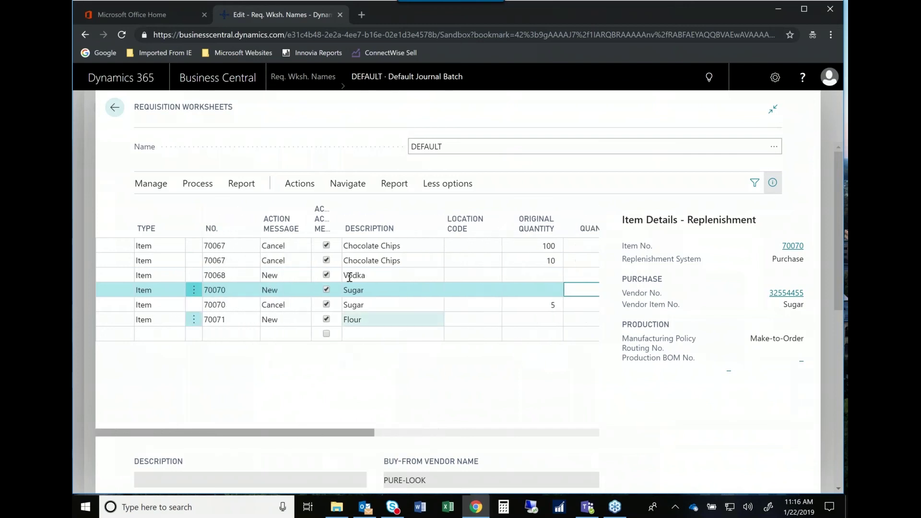
pyautogui.click(327, 248)
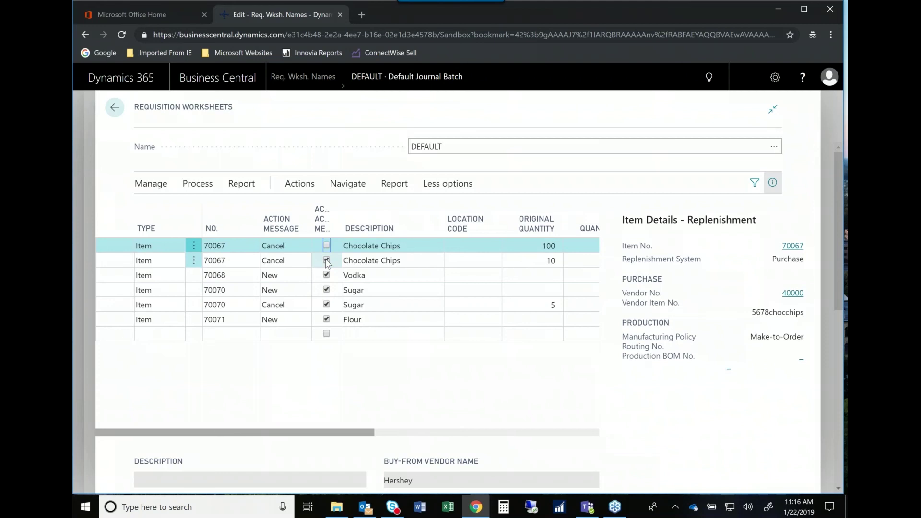
pyautogui.click(326, 260)
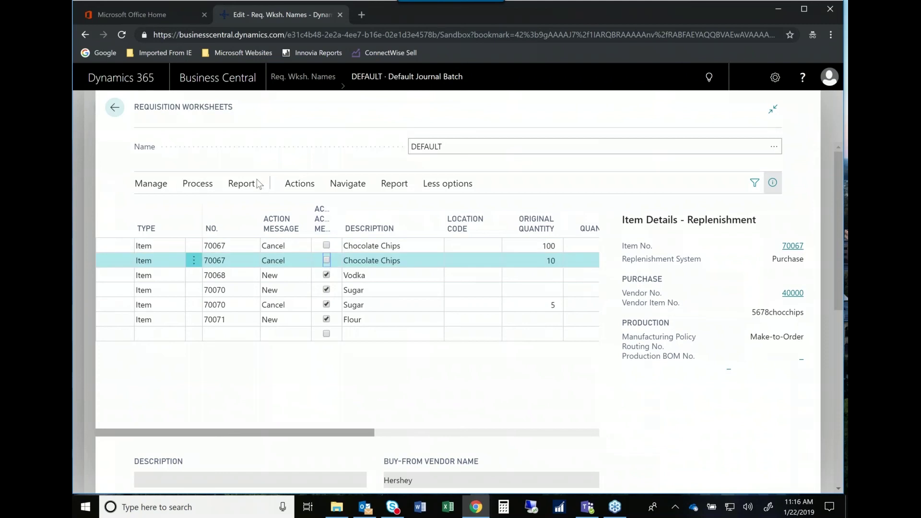
# - Review the Carry Out Action Message options for the requisition worksheet and leave them without running it
pyautogui.click(201, 188)
pyautogui.click(343, 207)
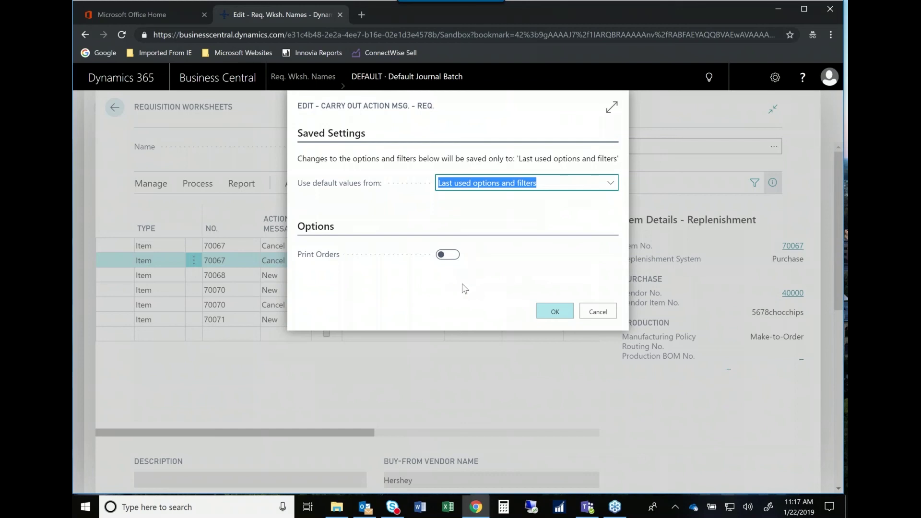
pyautogui.click(607, 313)
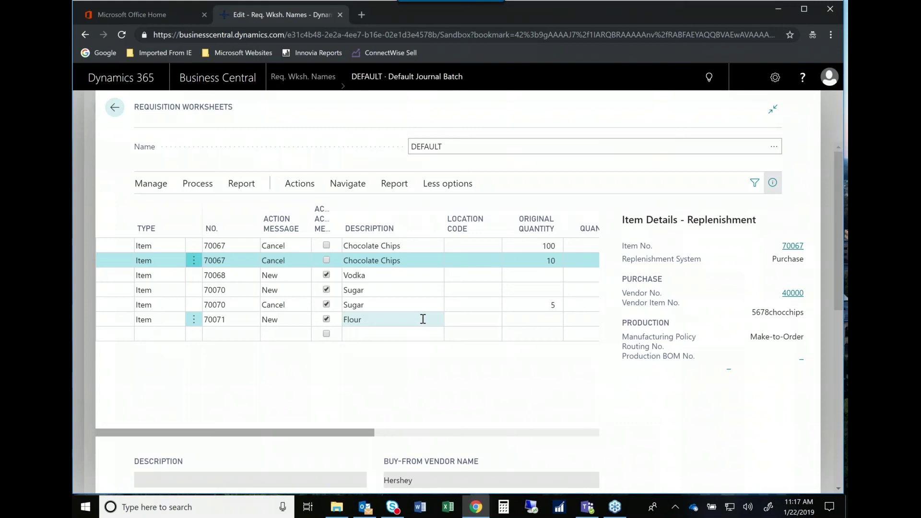
# - Leave the requisition worksheet, search for "Planning Work" and open the Planning Worksheets page
pyautogui.click(115, 109)
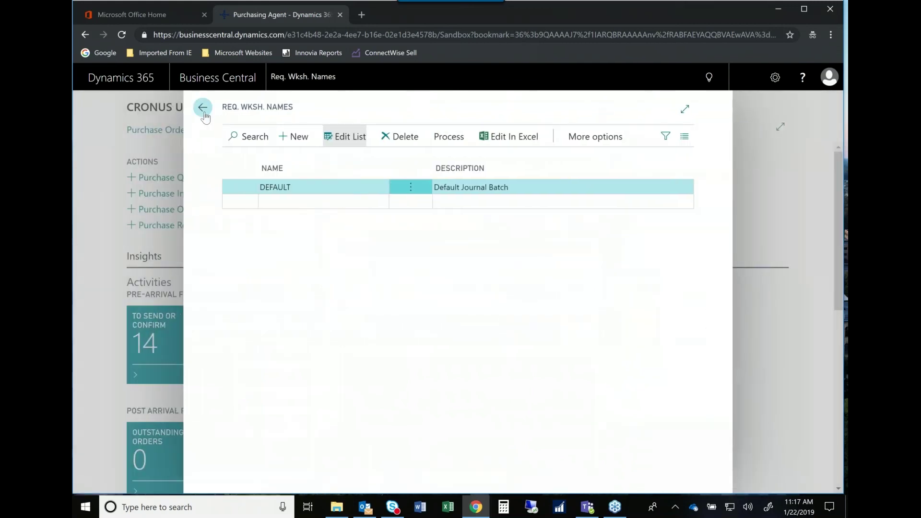
pyautogui.click(204, 111)
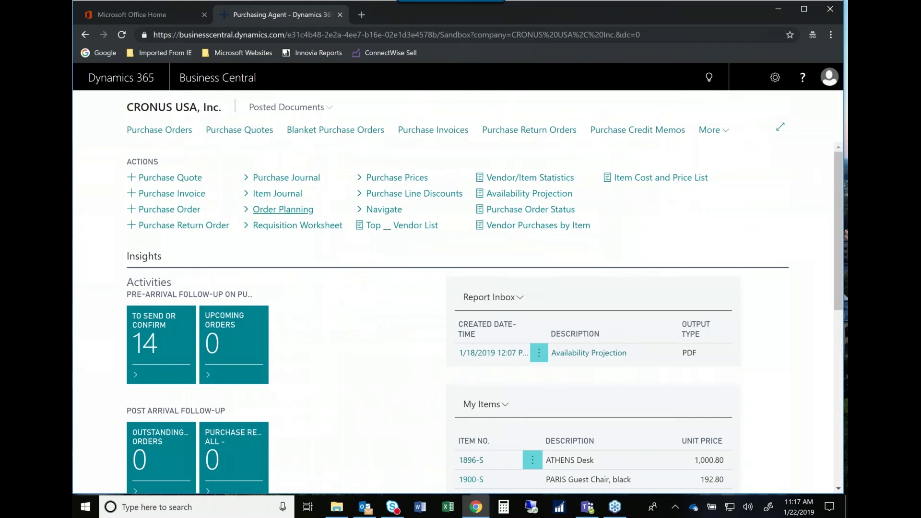
pyautogui.click(712, 78)
pyautogui.write('Plannin')
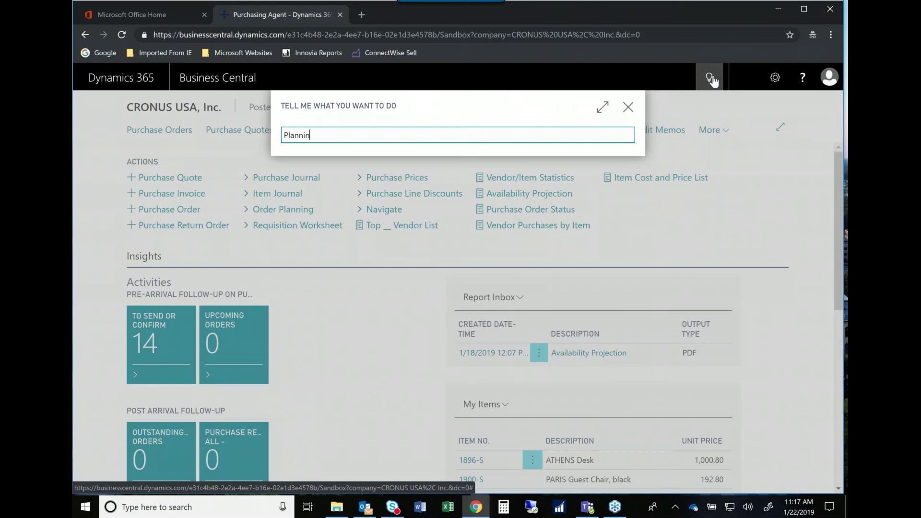
pyautogui.write('g Work')
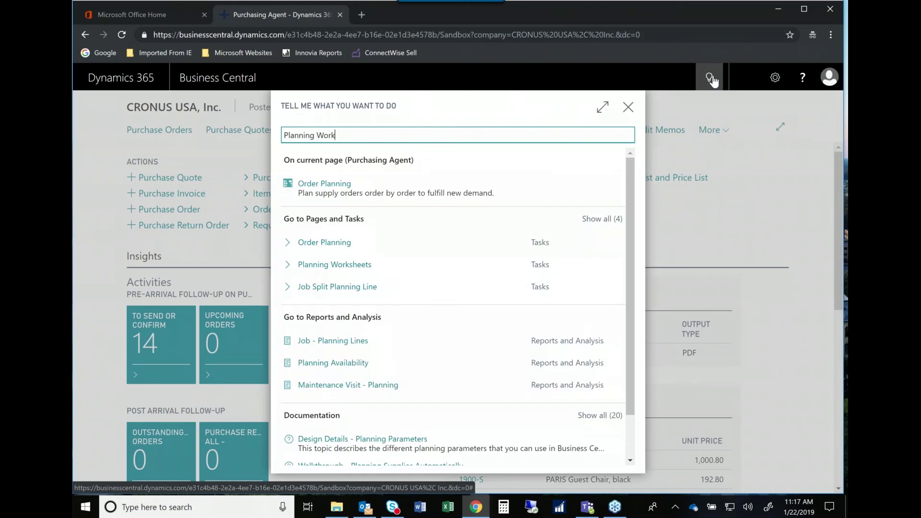
pyautogui.click(334, 272)
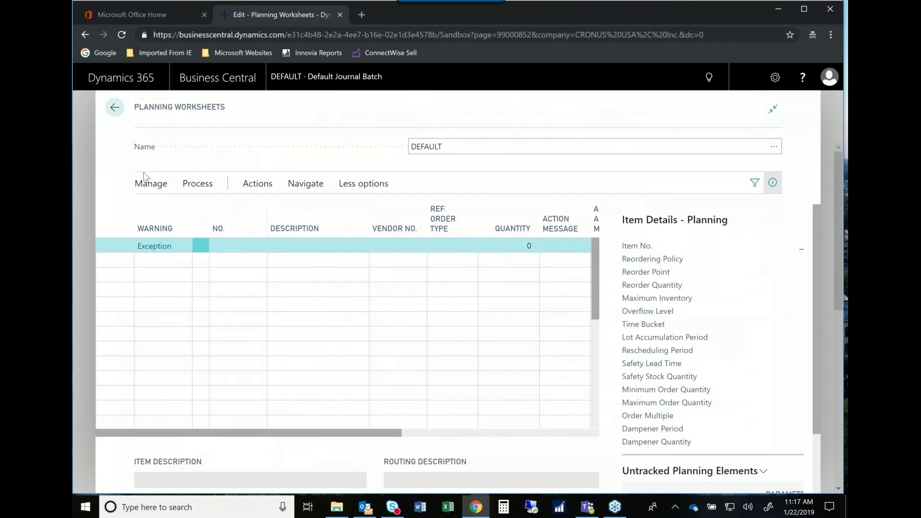
# - Calculate a regenerative plan for item category FOOD from 2/15/2019 to 1/29/2021 with forecast 2021, and dismiss the planning error log
pyautogui.click(192, 186)
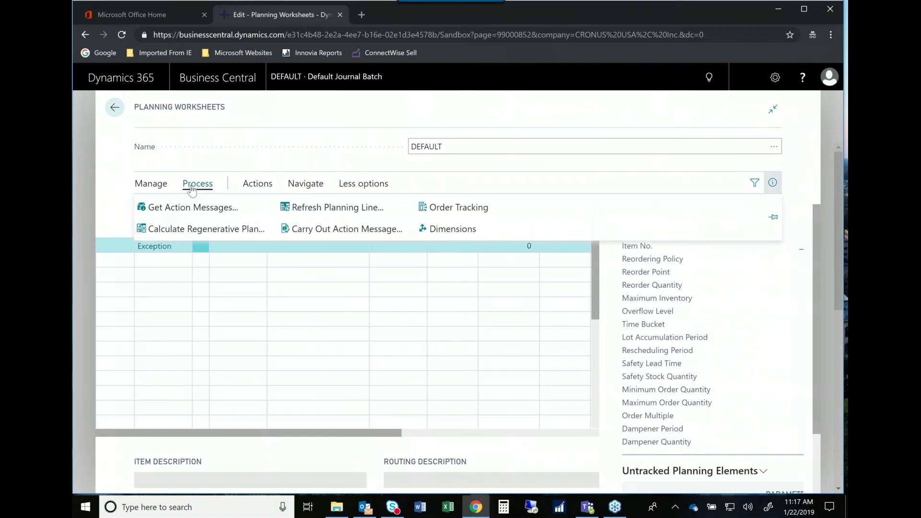
pyautogui.click(192, 229)
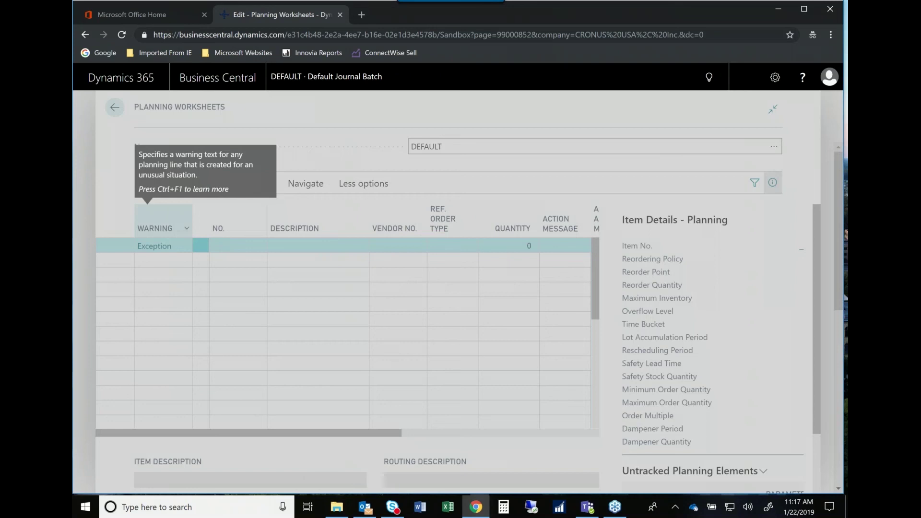
pyautogui.scroll(-2, 350, 303)
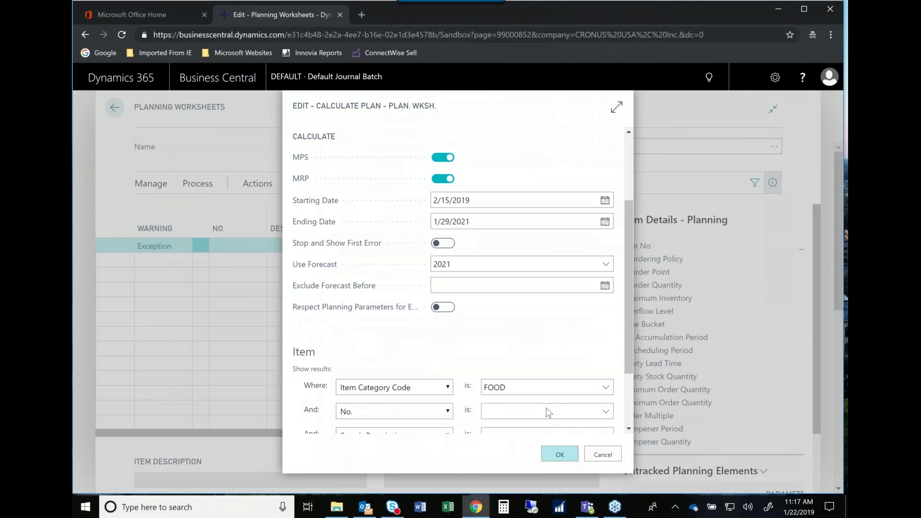
pyautogui.click(514, 394)
pyautogui.click(557, 456)
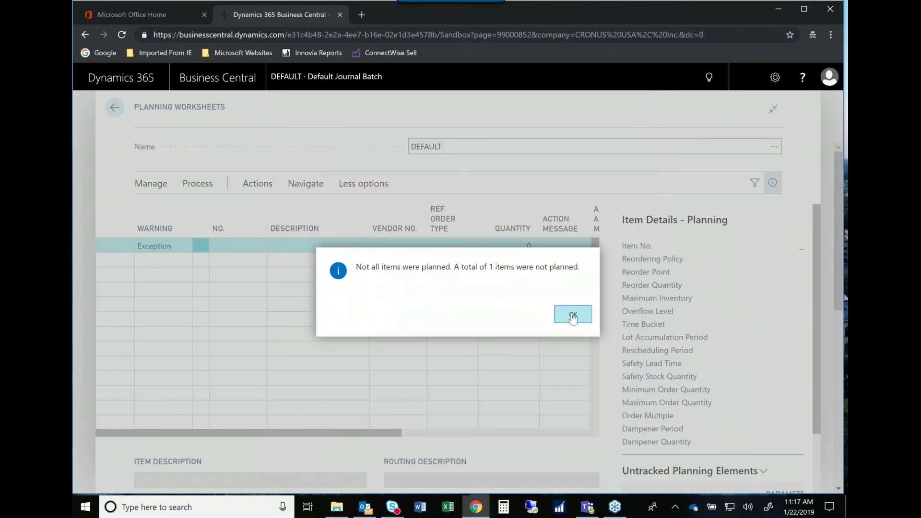
pyautogui.click(573, 314)
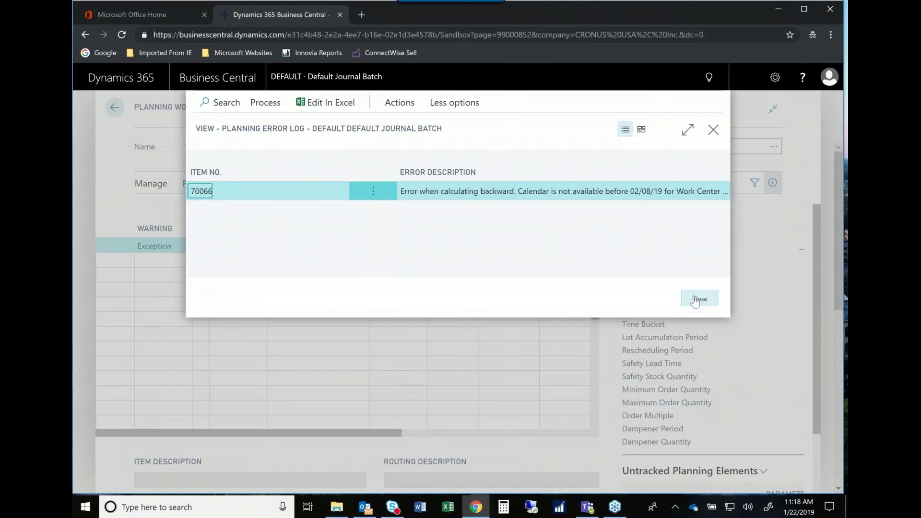
pyautogui.click(694, 300)
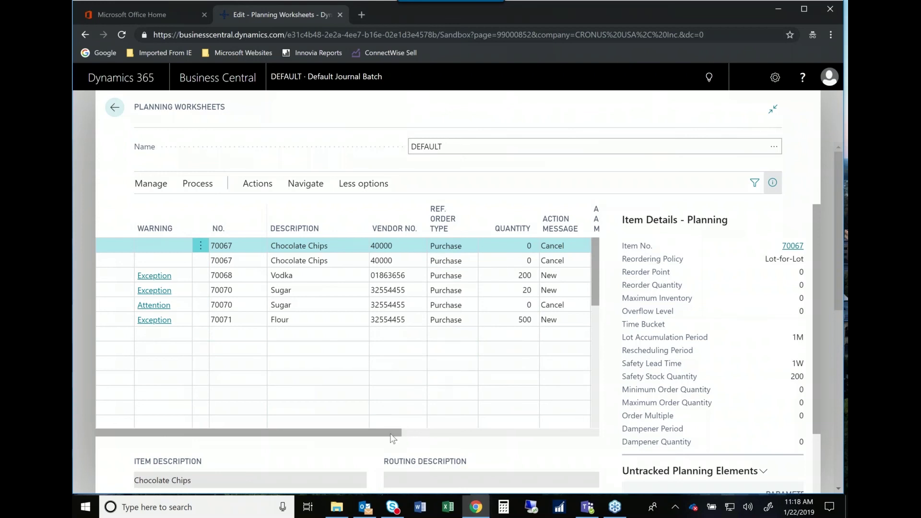
# - Accept the action messages on the Vodka line, both Sugar lines and the Flour line in the planning worksheet
pyautogui.moveTo(393, 433); pyautogui.dragTo(434, 438)
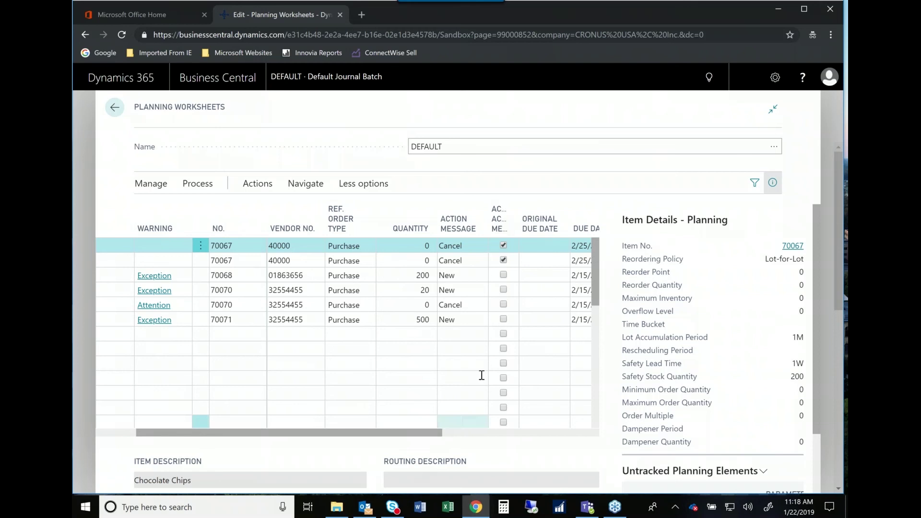
pyautogui.click(503, 277)
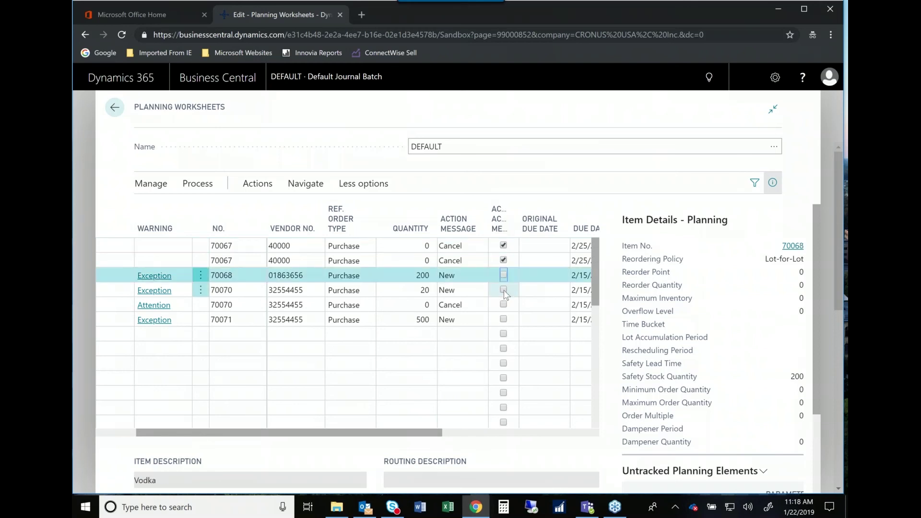
pyautogui.click(502, 301)
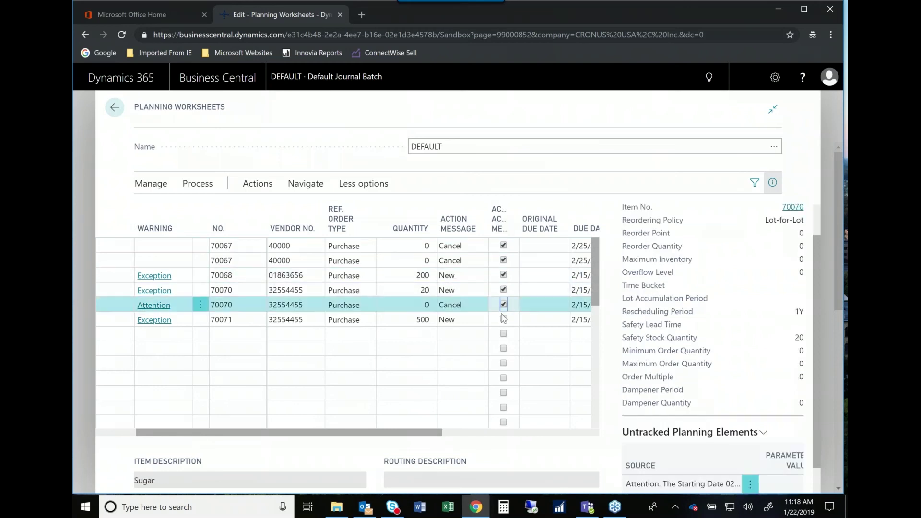
pyautogui.click(503, 319)
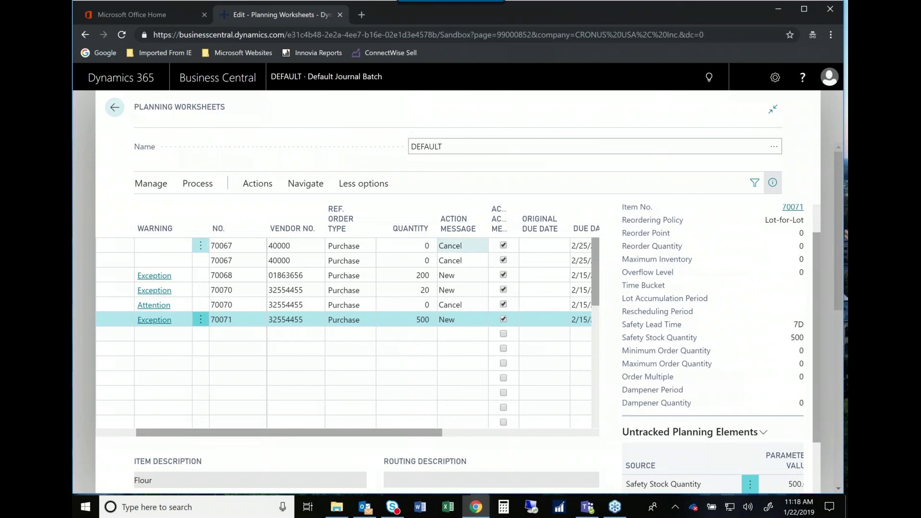
# - Try to carry out the accepted action messages with purchase orders set to Copy to Req. Wksh and DEFAULT as the requisition worksheet name
pyautogui.click(208, 187)
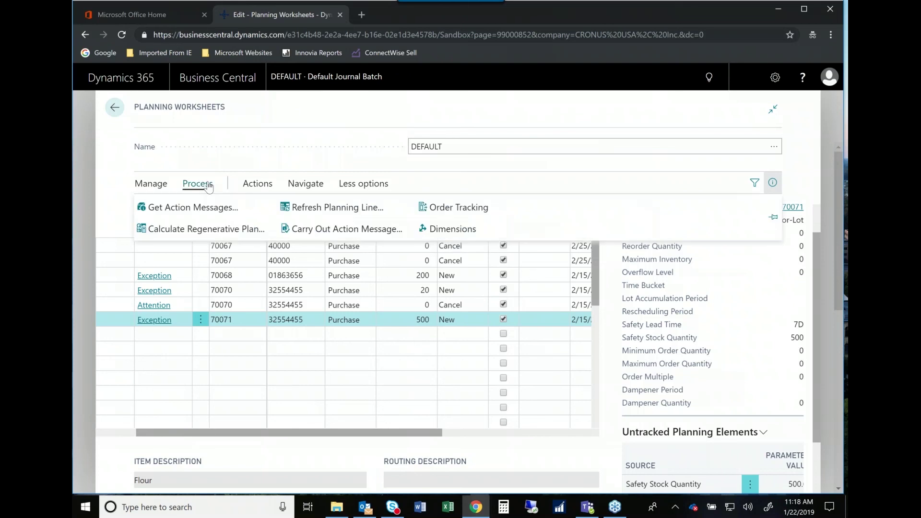
pyautogui.click(338, 230)
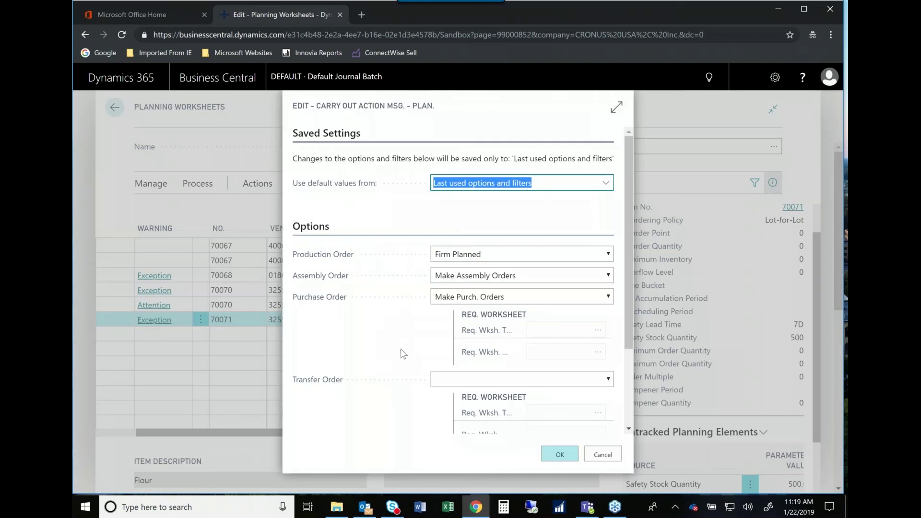
pyautogui.scroll(-2, 403, 353)
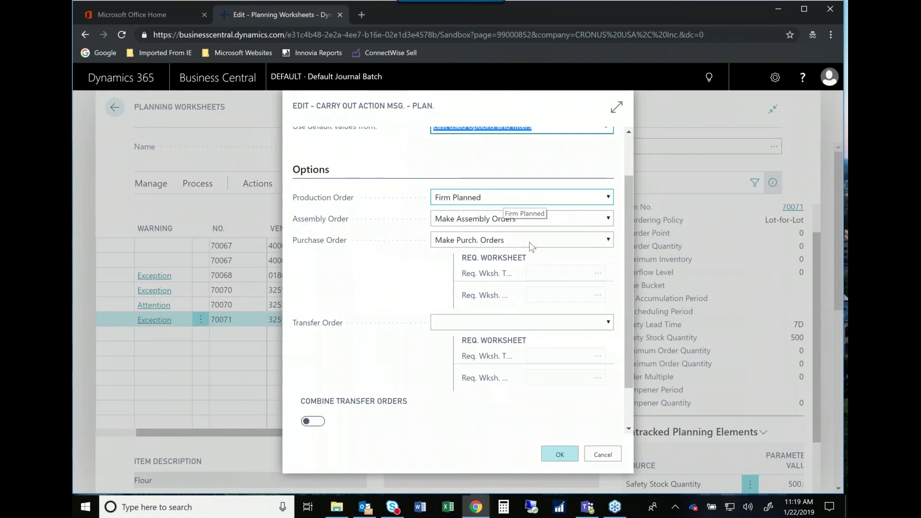
pyautogui.click(608, 243)
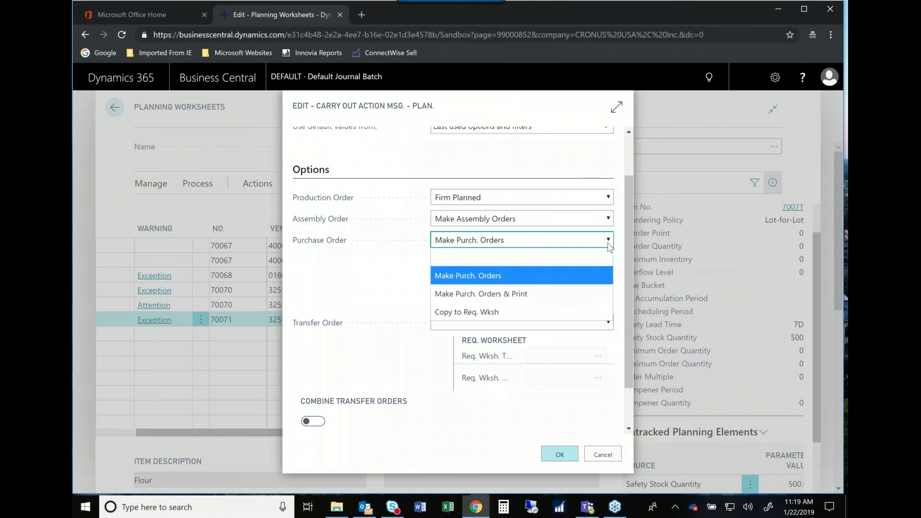
pyautogui.click(499, 313)
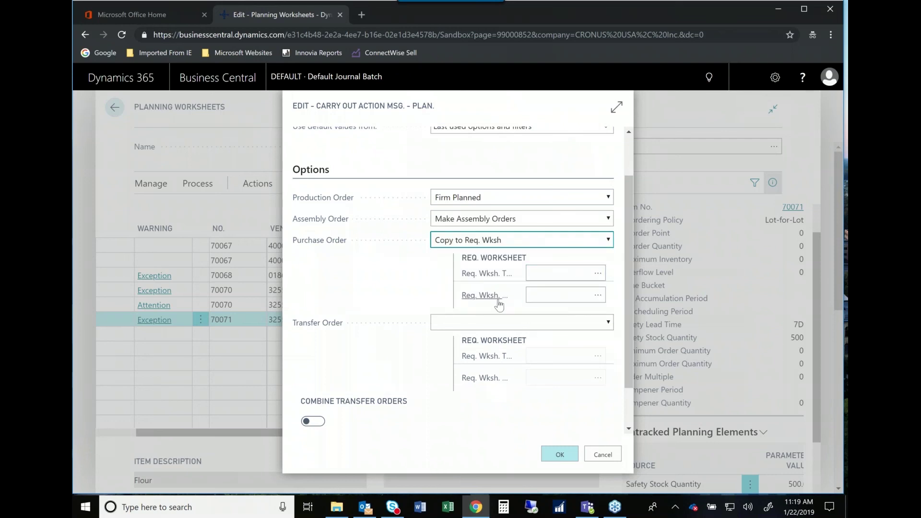
pyautogui.click(592, 291)
pyautogui.click(596, 293)
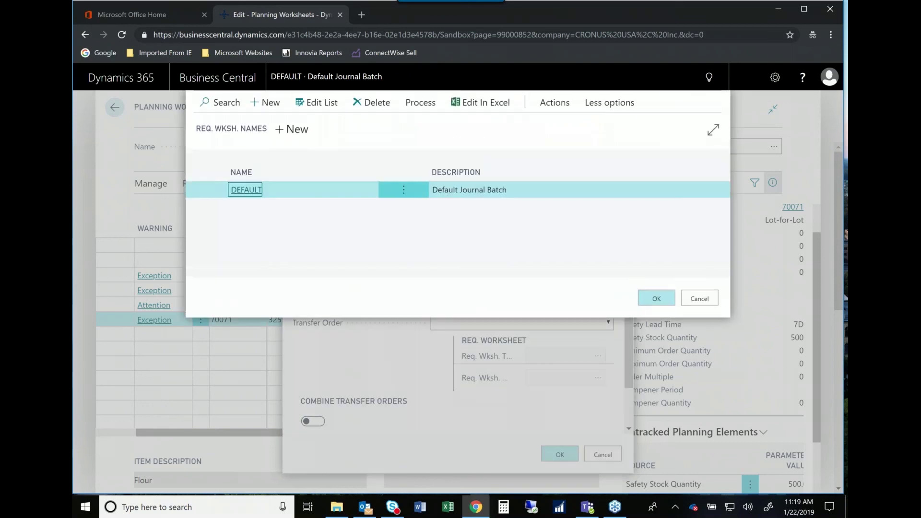
pyautogui.click(655, 298)
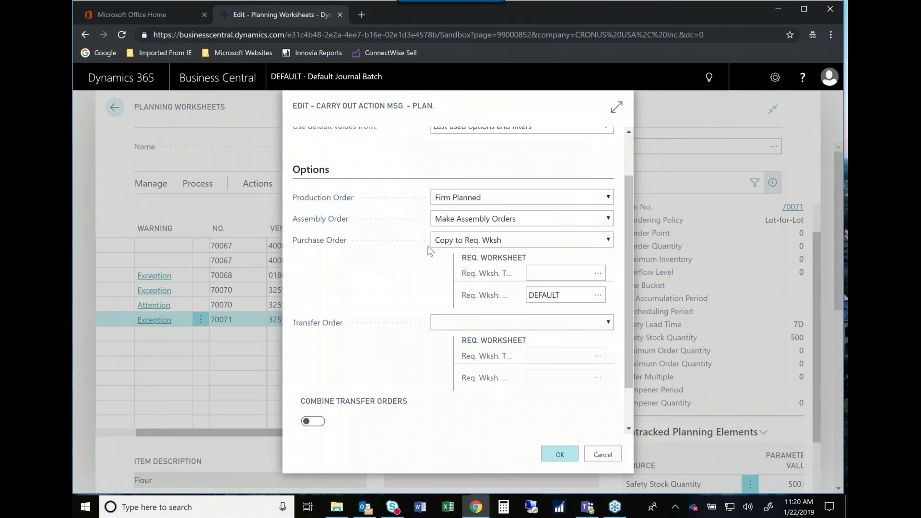
pyautogui.click(559, 455)
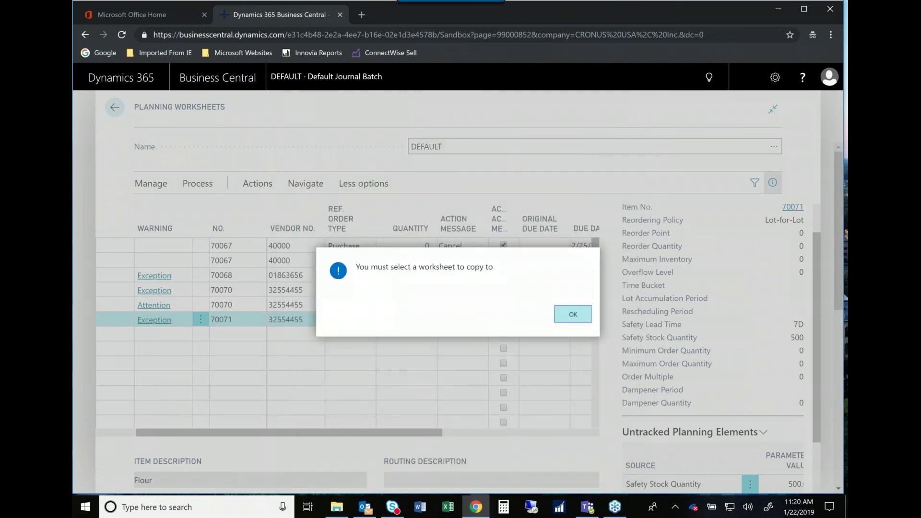
pyautogui.click(587, 326)
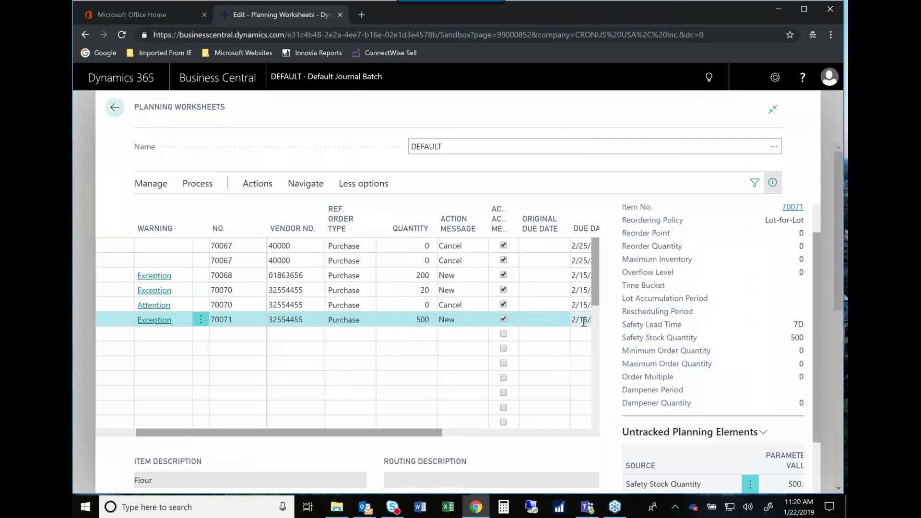
# - Try to carry out the accepted action messages with REQ as the requisition worksheet template for purchase orders
pyautogui.click(208, 192)
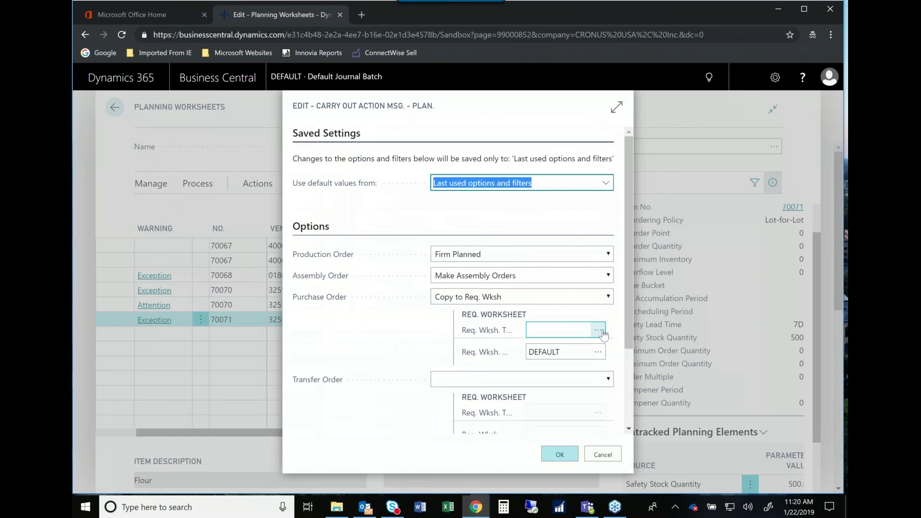
pyautogui.click(602, 332)
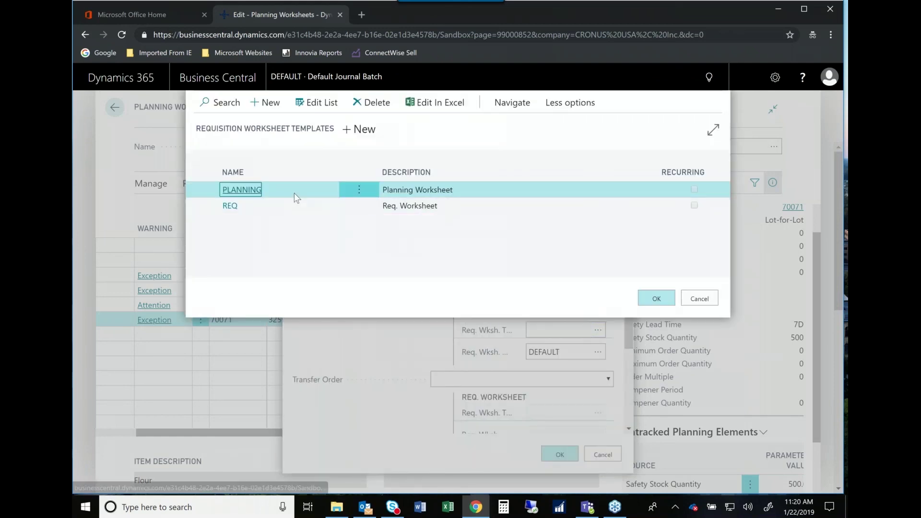
pyautogui.click(261, 207)
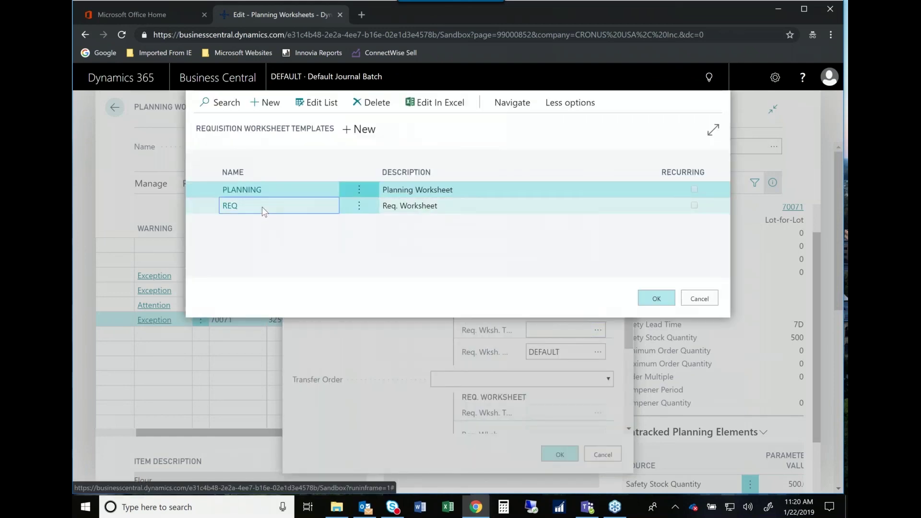
pyautogui.click(654, 300)
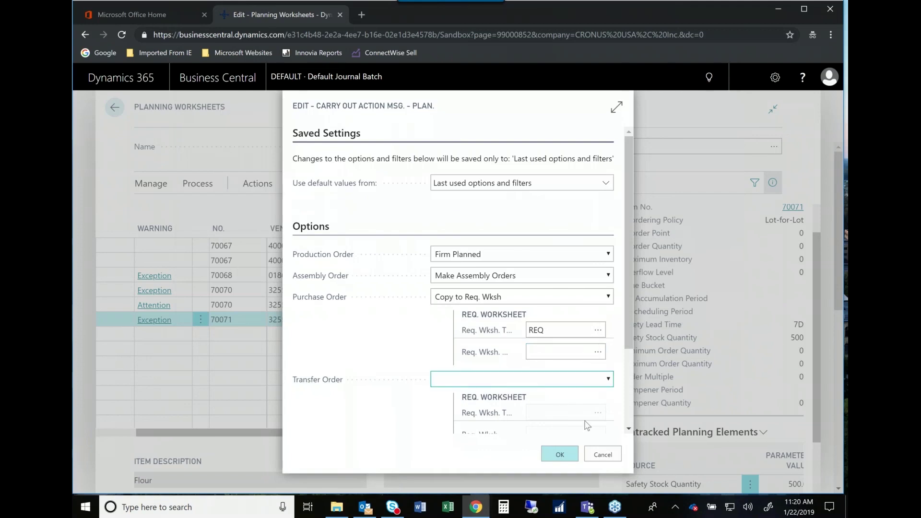
pyautogui.click(557, 455)
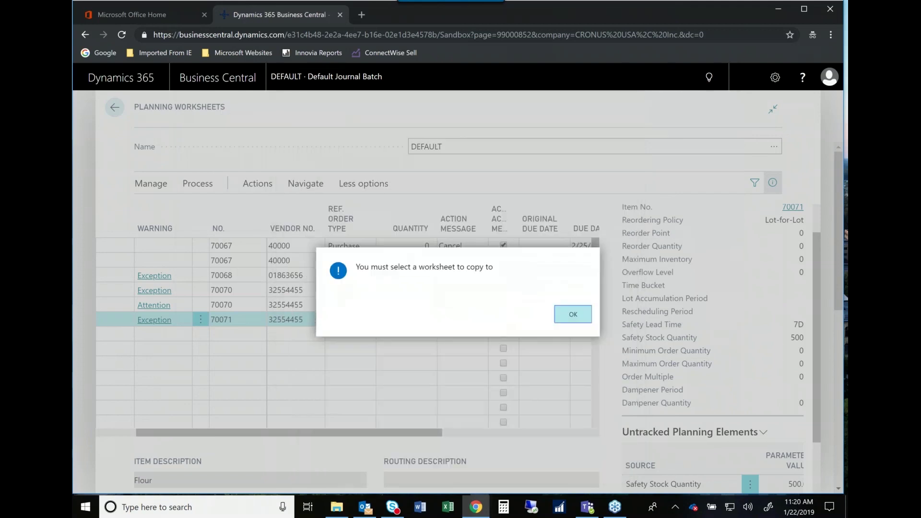
pyautogui.click(573, 313)
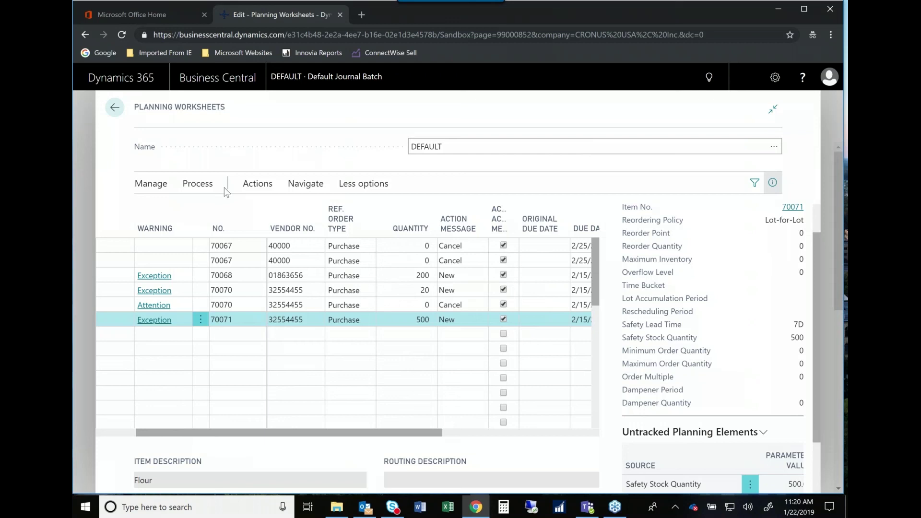
# - Carry out the accepted action messages, copying the purchase orders to the DEFAULT requisition worksheet of the REQ template
pyautogui.click(198, 184)
pyautogui.click(348, 235)
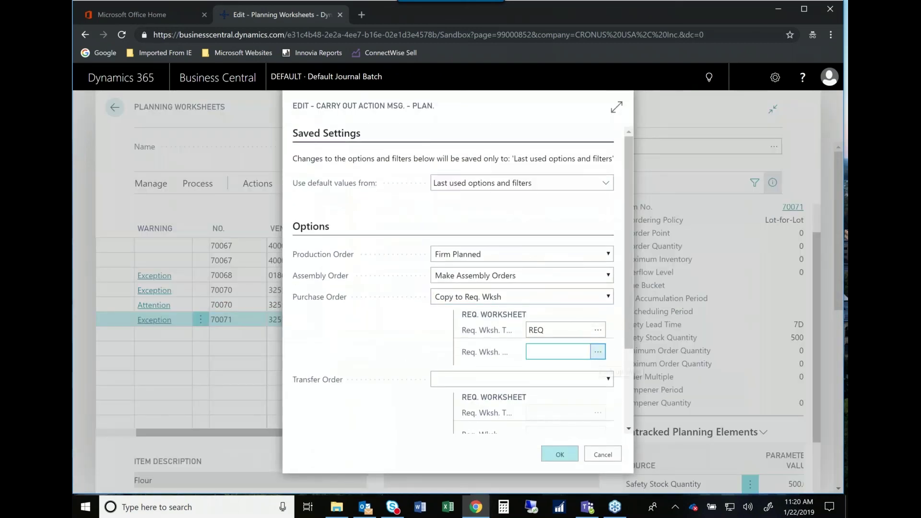
pyautogui.click(598, 353)
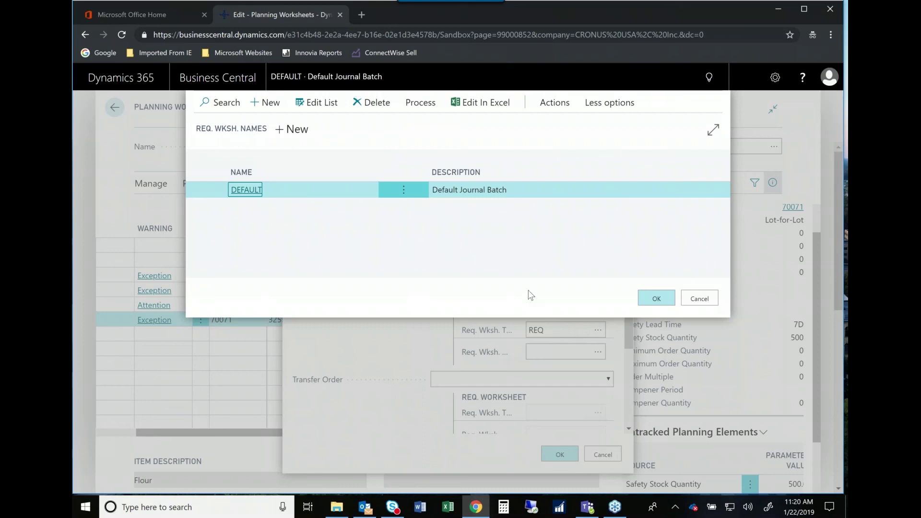
pyautogui.click(656, 299)
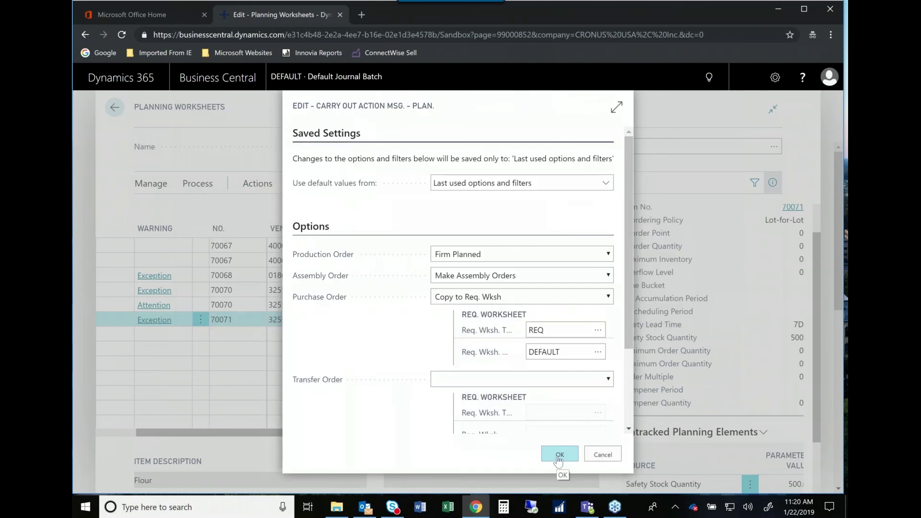
pyautogui.click(556, 459)
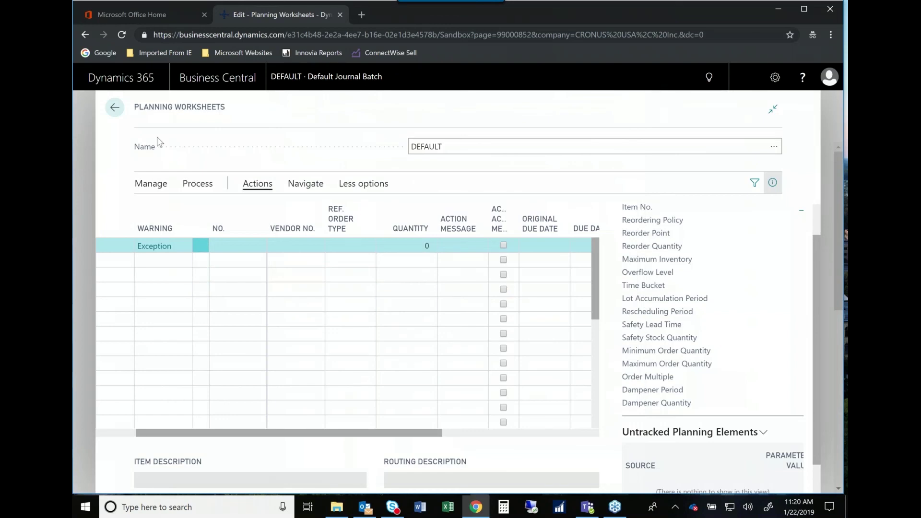
# - Leave the planning worksheet, review the copied lines in the DEFAULT requisition worksheet, and return to the Purchasing Agent home page
pyautogui.click(115, 107)
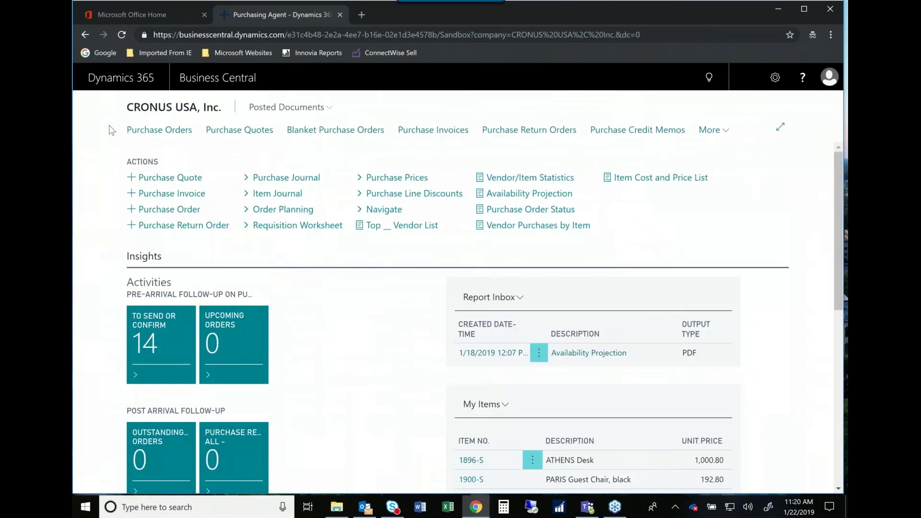
pyautogui.click(284, 228)
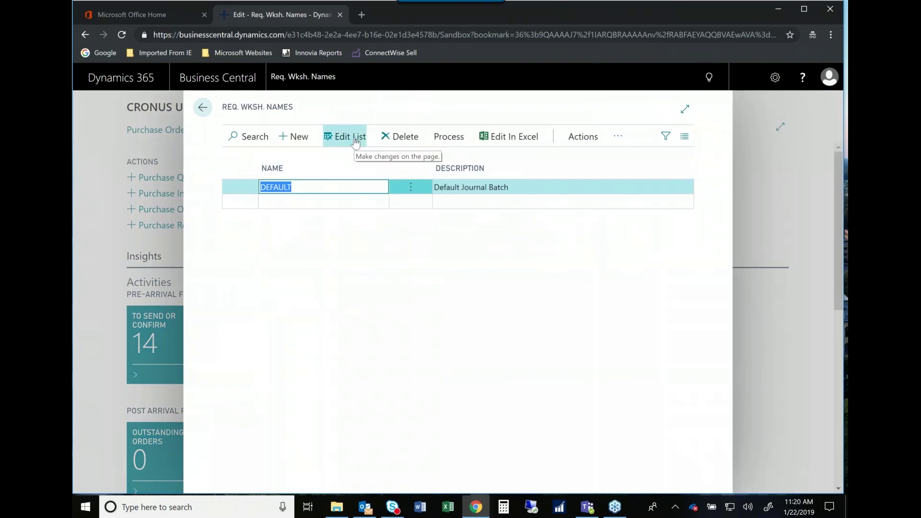
pyautogui.click(355, 140)
pyautogui.click(455, 143)
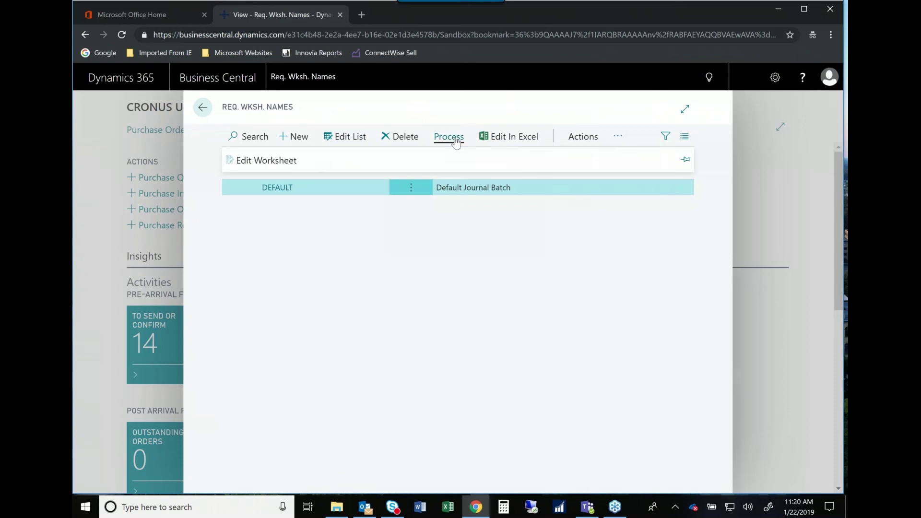
pyautogui.click(283, 160)
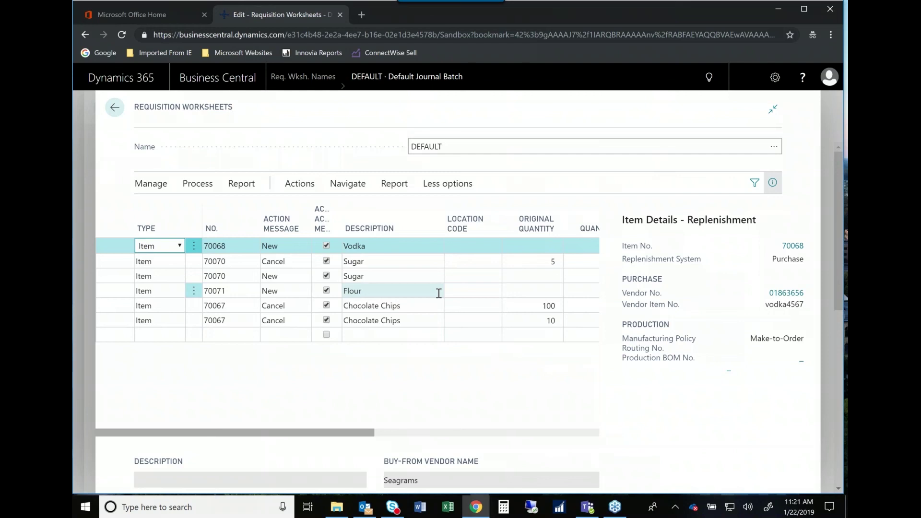
pyautogui.click(116, 110)
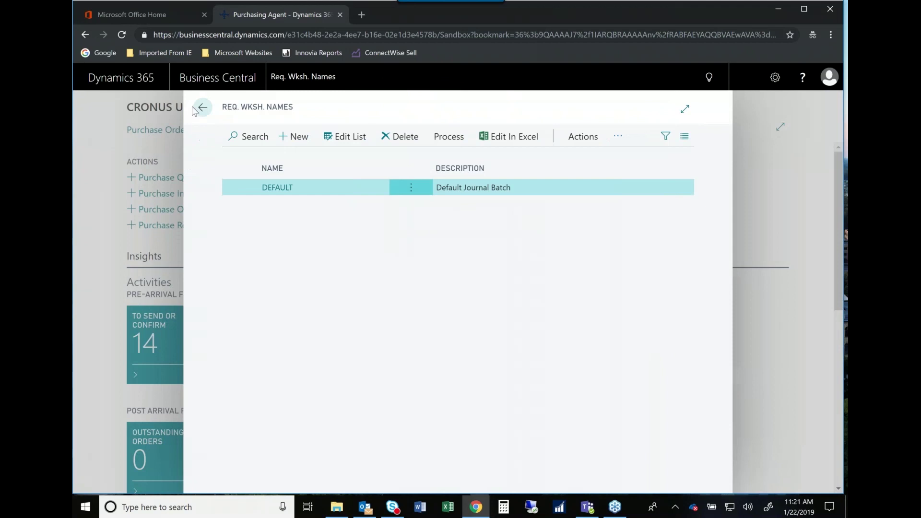
pyautogui.click(195, 111)
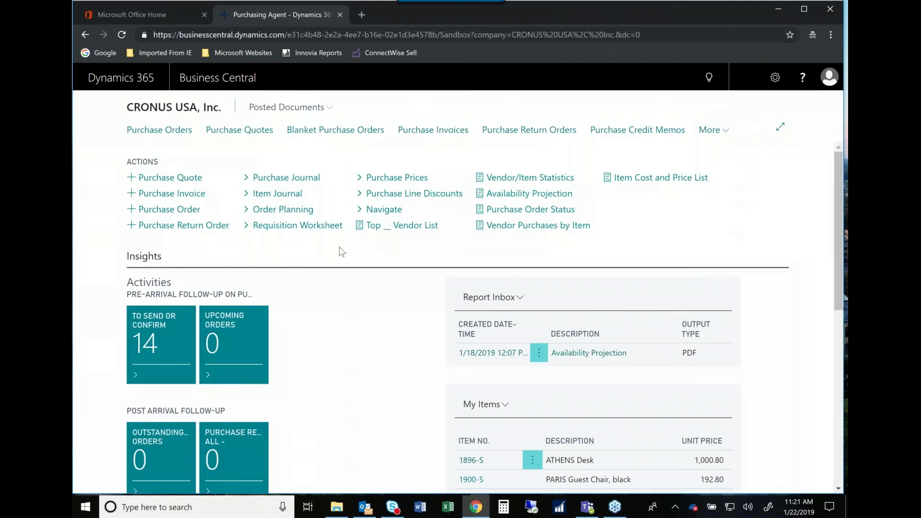